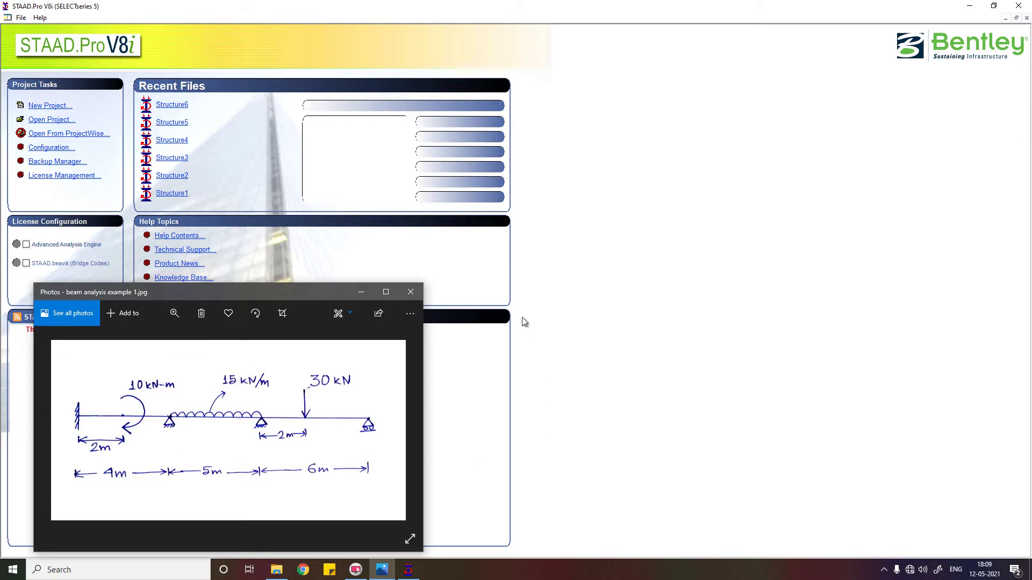
Step: Create a new Space project named 'example 1' in Meter and KiloNewton units
{"action": "left_click", "coordinate": [50, 105]}
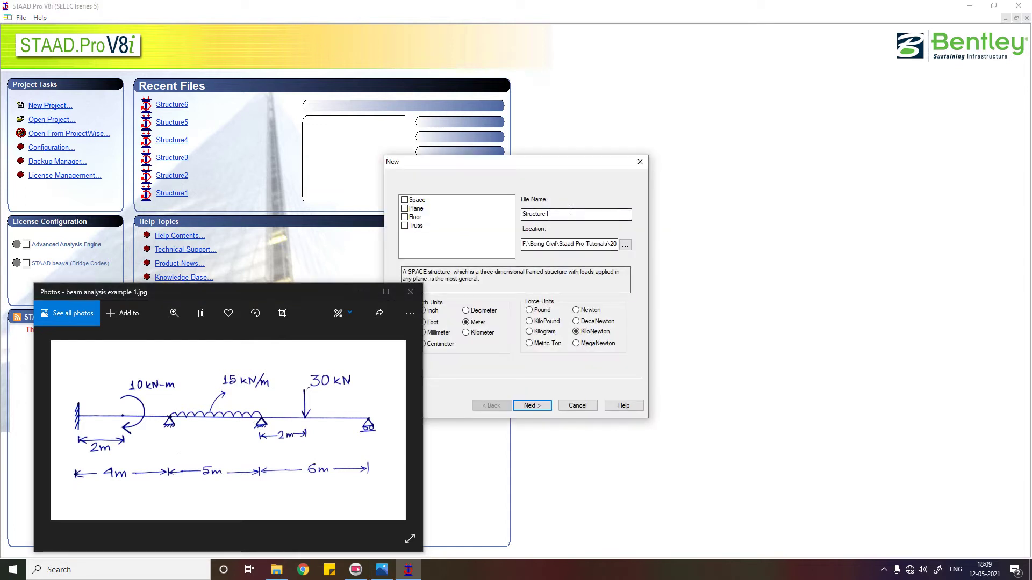
{"action": "double_click", "coordinate": [571, 210]}
{"action": "type", "text": "example 1"}
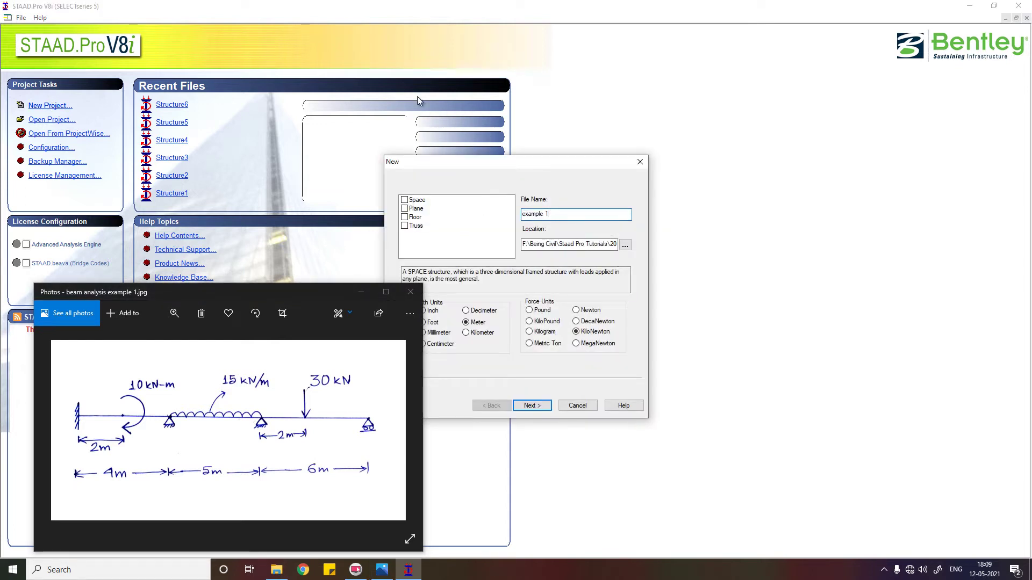
{"action": "left_click", "coordinate": [413, 200]}
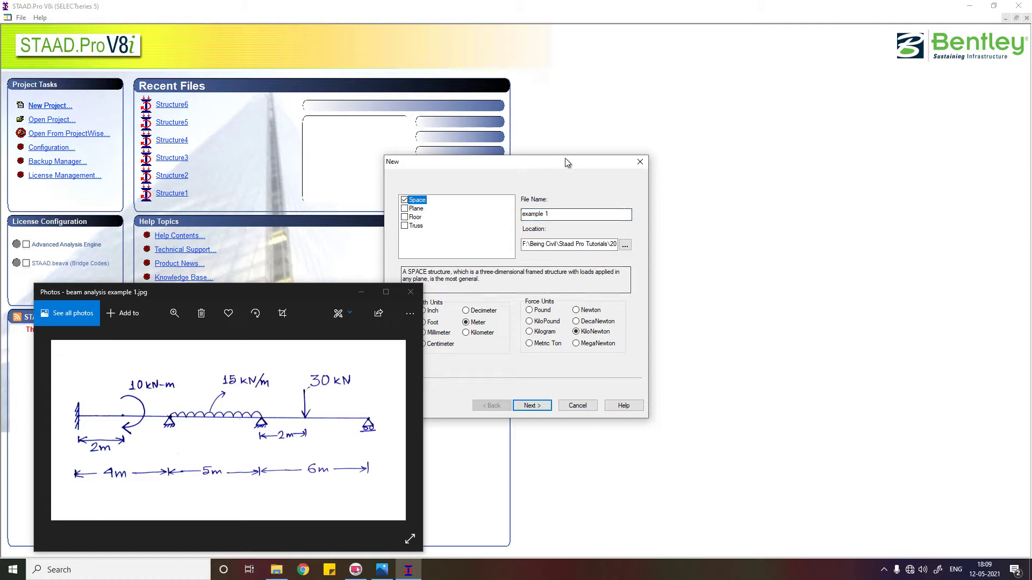
{"action": "left_click_drag", "start_coordinate": [566, 162], "coordinate": [771, 142]}
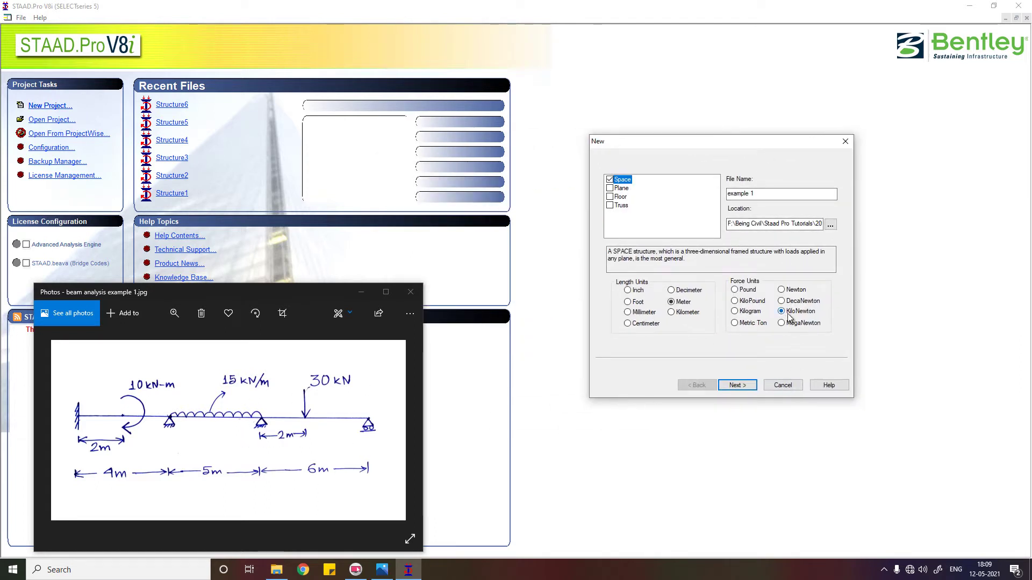
{"action": "left_click", "coordinate": [737, 386]}
{"action": "left_click", "coordinate": [738, 385]}
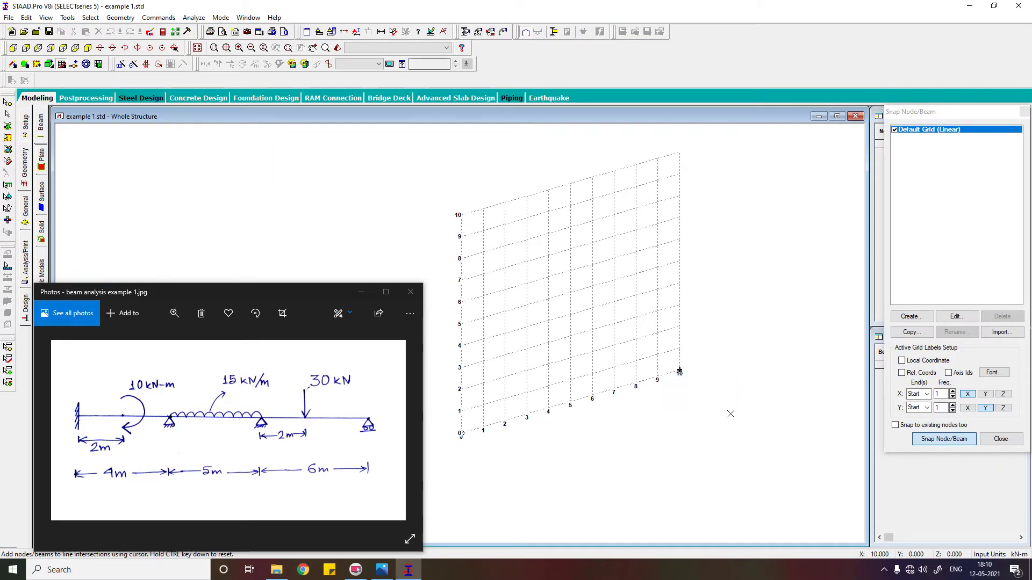
Step: Enter node 1 at coordinates 0, 0, 0 in the Nodes table
{"action": "left_click", "coordinate": [1001, 440]}
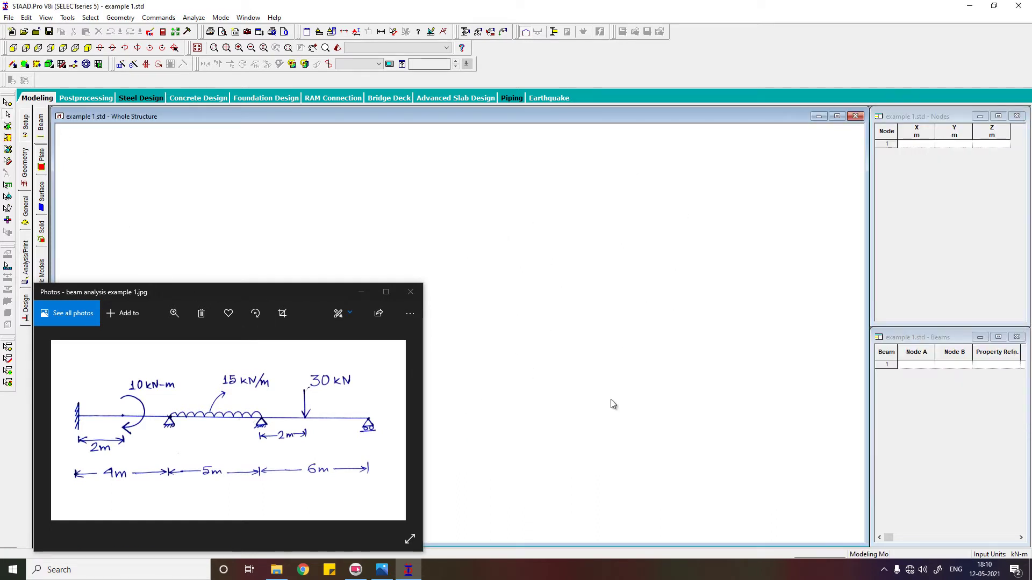
{"action": "left_click", "coordinate": [418, 472]}
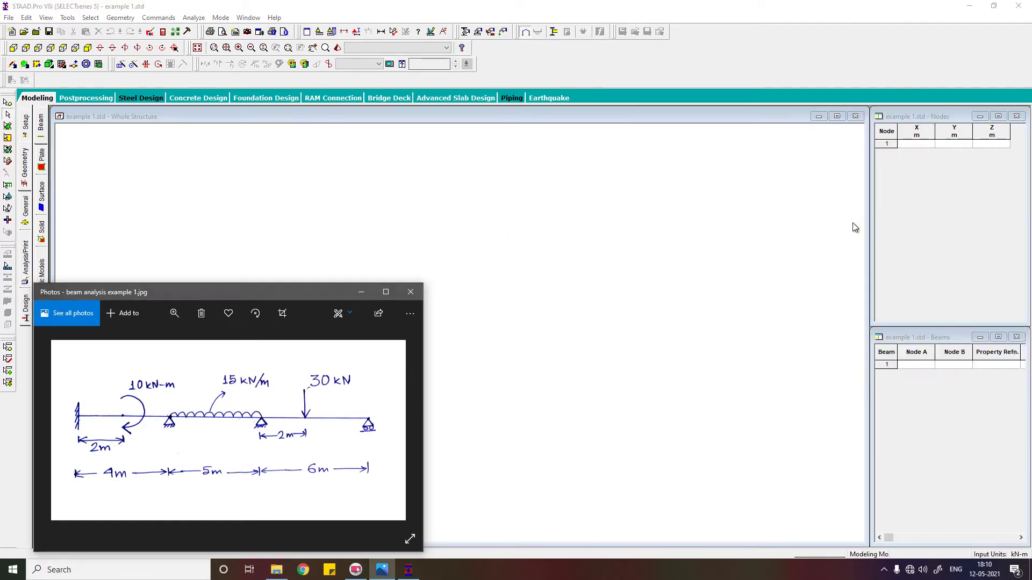
{"action": "left_click", "coordinate": [913, 144]}
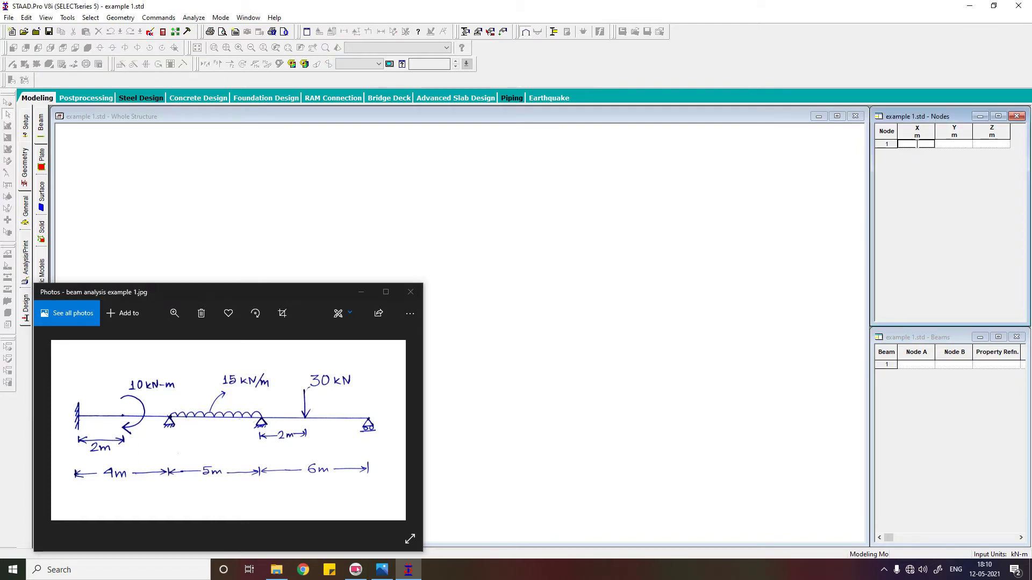
{"action": "left_click", "coordinate": [960, 144]}
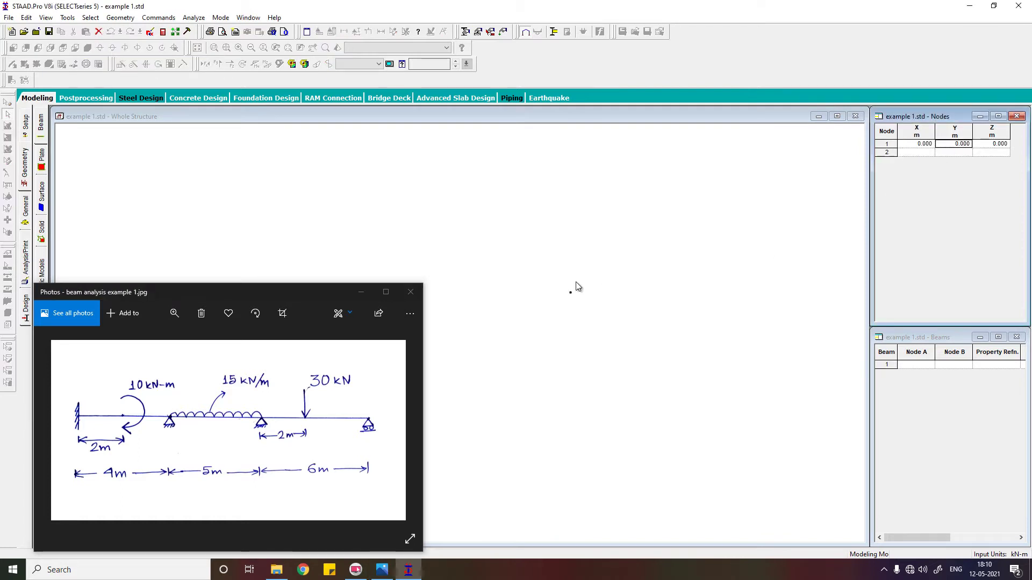
Step: Box-select node 1 with the Nodes Cursor in the structure view
{"action": "left_click", "coordinate": [43, 132]}
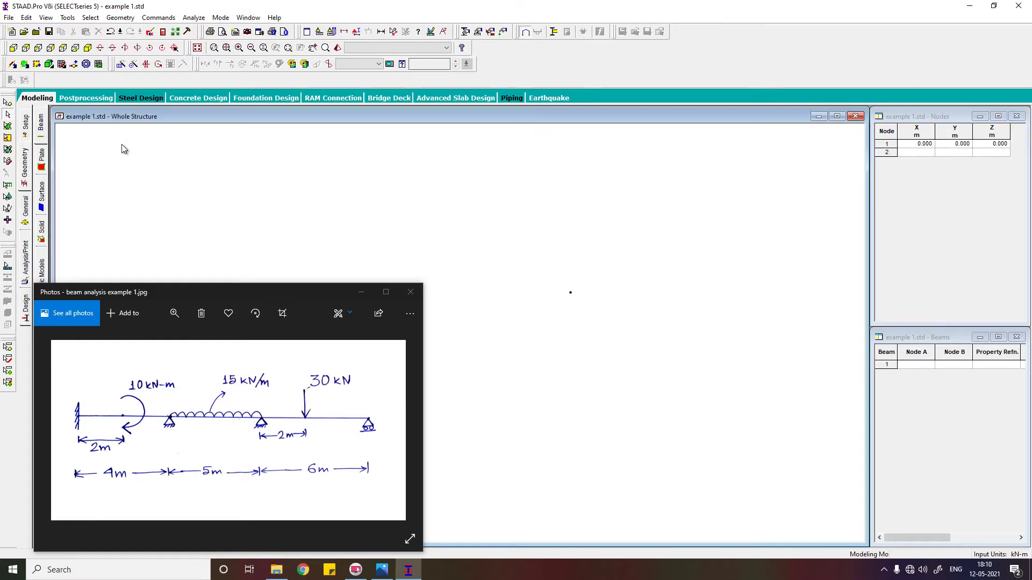
{"action": "left_click", "coordinate": [7, 102]}
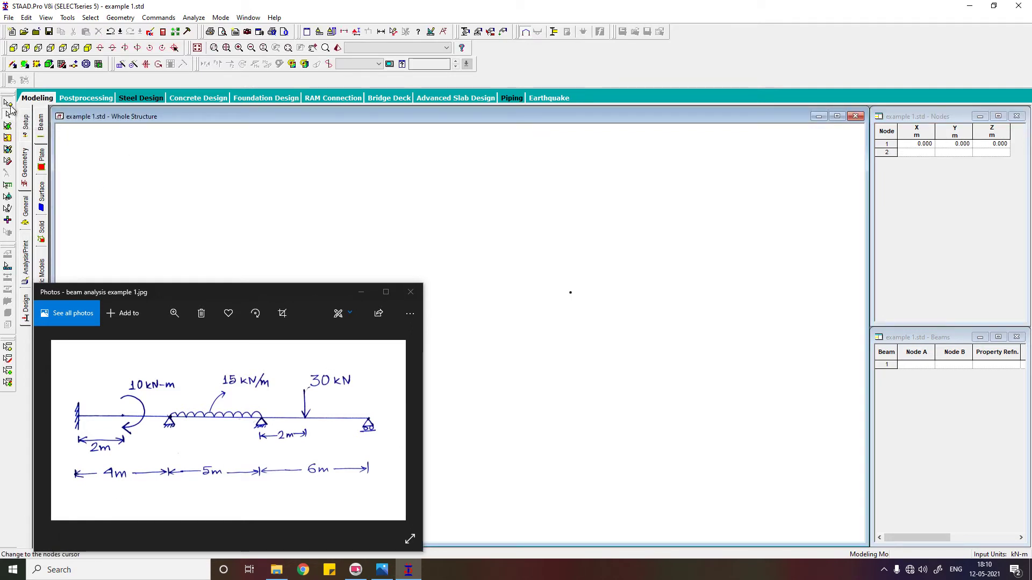
{"action": "left_click_drag", "start_coordinate": [546, 262], "coordinate": [647, 335]}
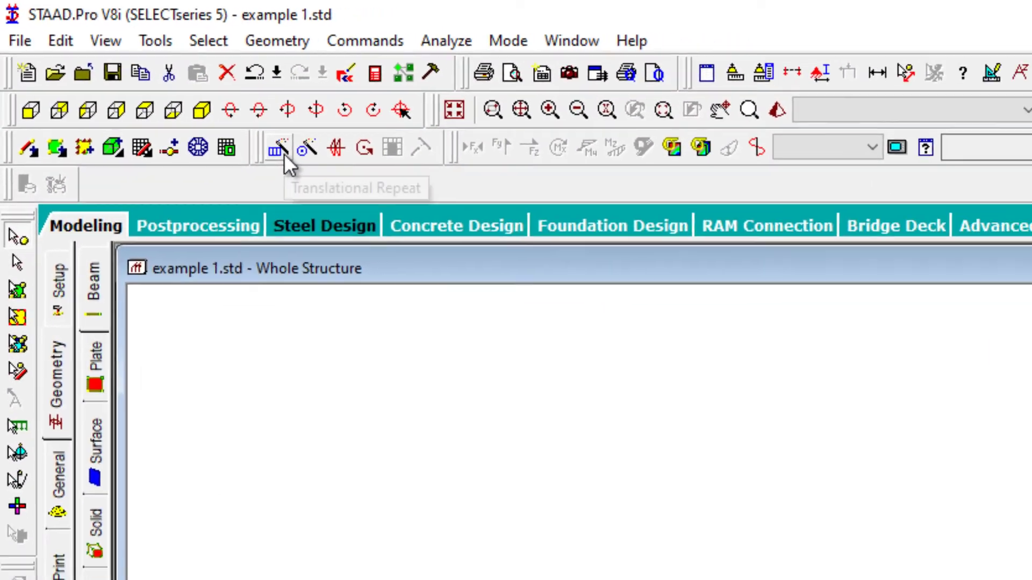
Step: Translationally repeat node 1 along X in 3 linked steps of 4, 5 and 6 m
{"action": "left_click", "coordinate": [284, 154]}
{"action": "left_click_drag", "start_coordinate": [470, 208], "coordinate": [672, 169]}
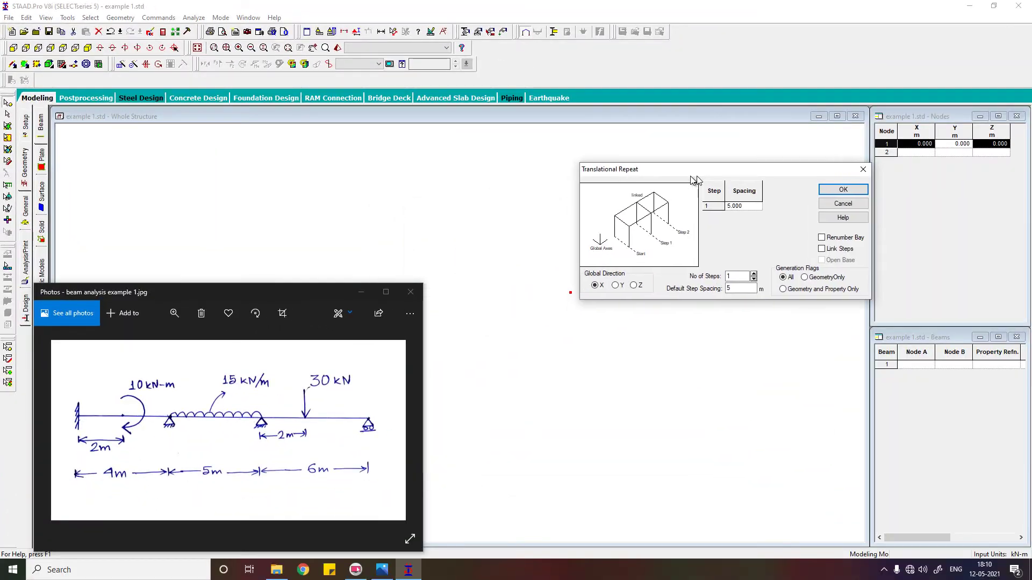
{"action": "left_click", "coordinate": [361, 292]}
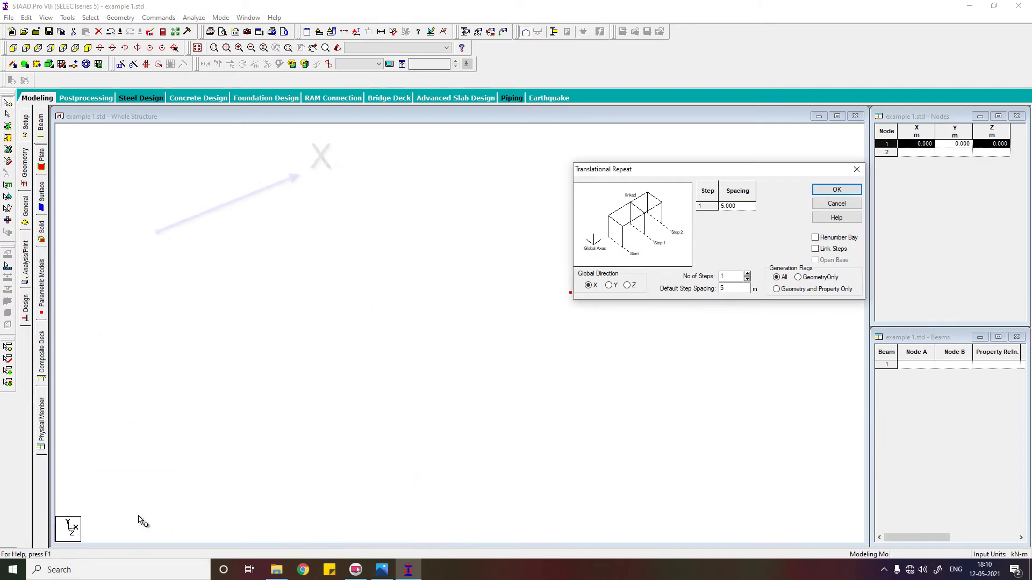
{"action": "left_click", "coordinate": [382, 570]}
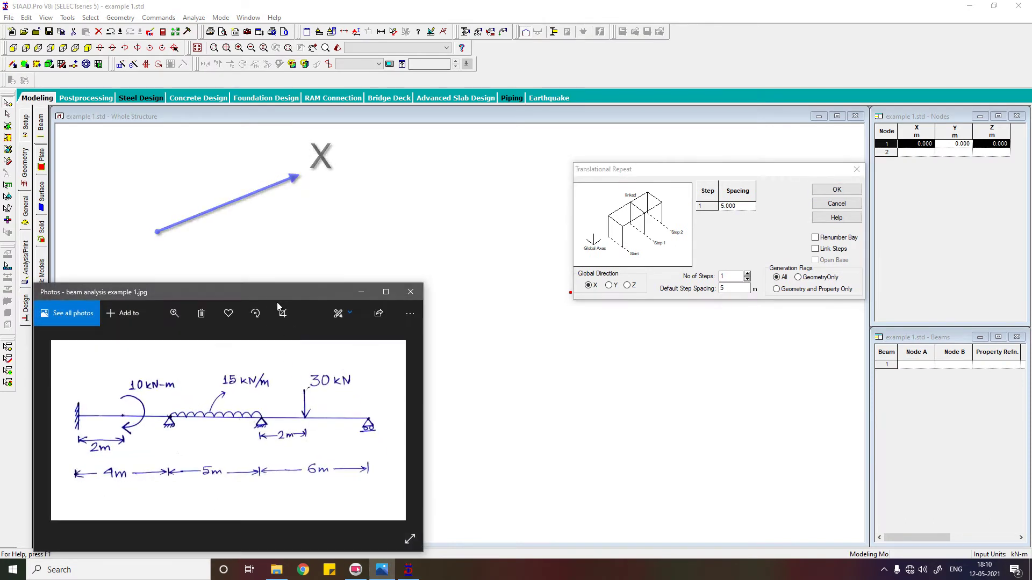
{"action": "left_click_drag", "start_coordinate": [662, 169], "coordinate": [446, 123]}
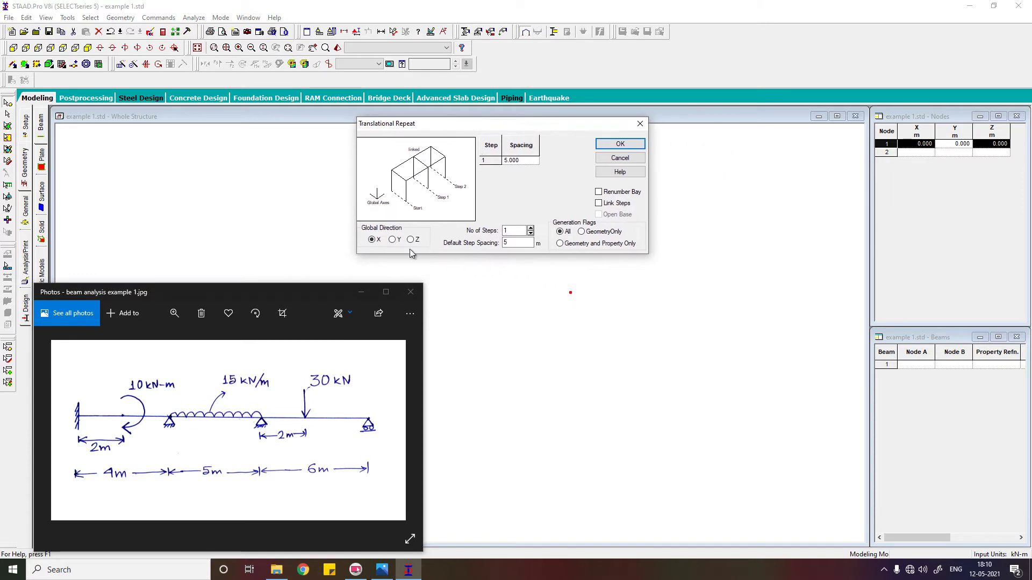
{"action": "double_click", "coordinate": [517, 231]}
{"action": "type", "text": "3"}
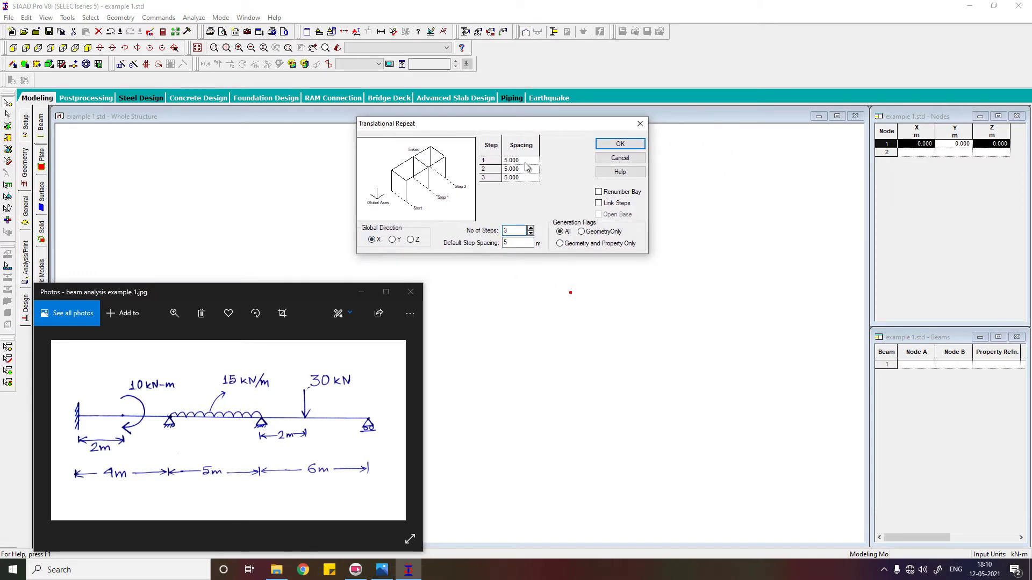
{"action": "left_click", "coordinate": [523, 160]}
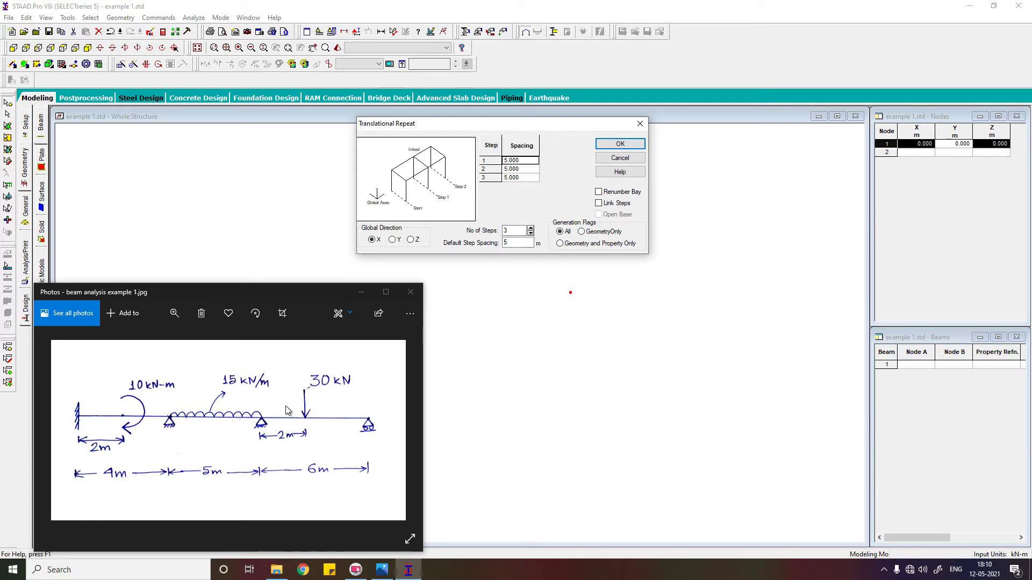
{"action": "type", "text": "4"}
{"action": "key", "text": "Return"}
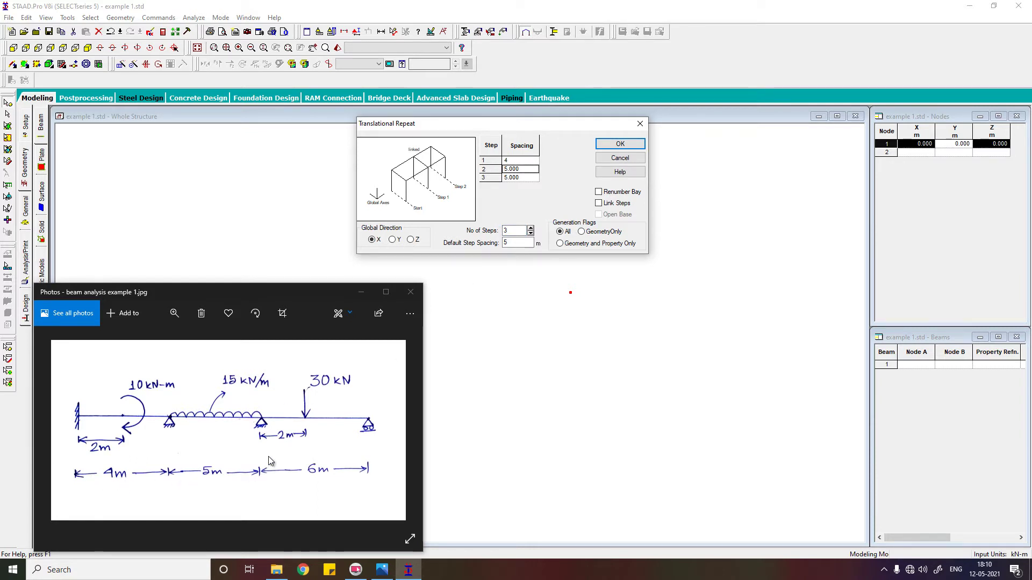
{"action": "key", "text": "Return"}
{"action": "type", "text": "6"}
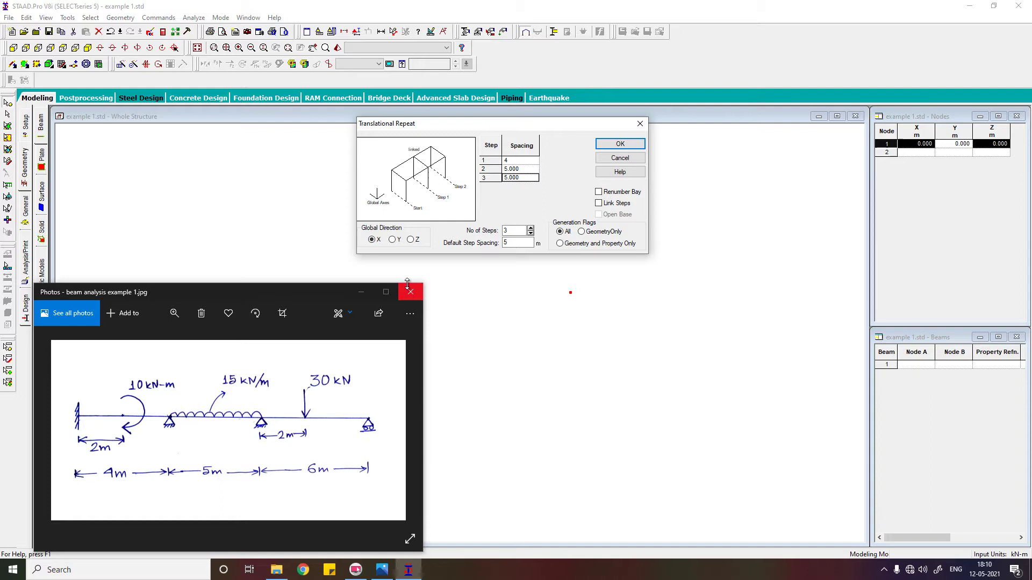
{"action": "left_click", "coordinate": [620, 144]}
{"action": "left_click", "coordinate": [24, 102]}
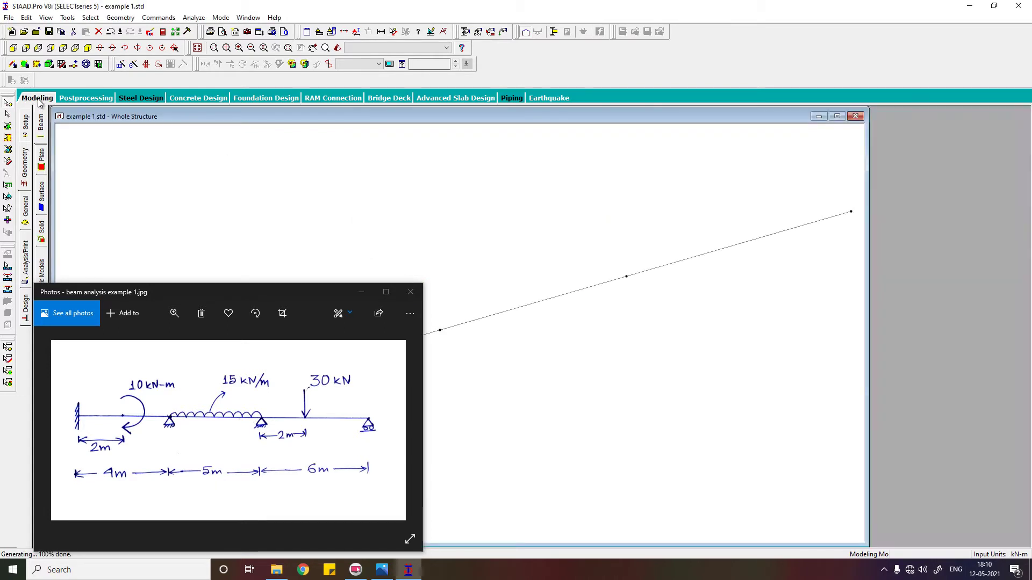
Step: Show the beam in front view with node points visible and bring up the Supports page
{"action": "left_click", "coordinate": [26, 49]}
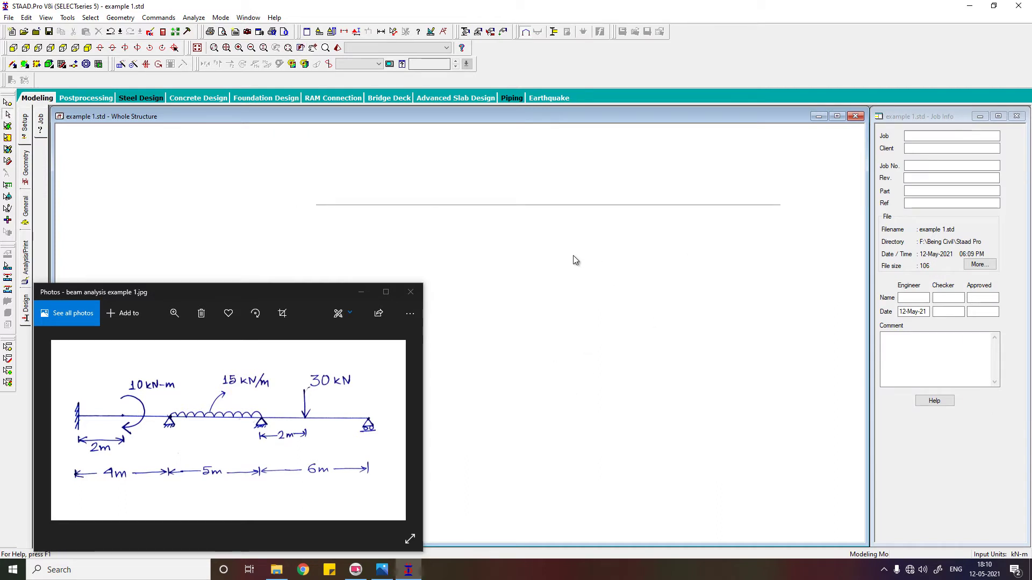
{"action": "key", "text": "shift+k"}
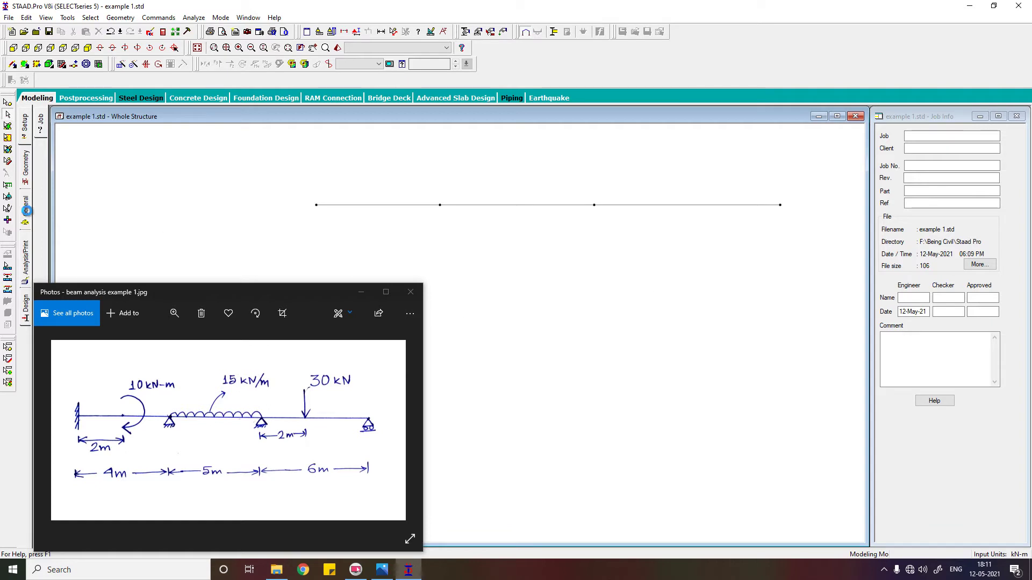
{"action": "left_click", "coordinate": [25, 212]}
{"action": "left_click", "coordinate": [41, 204]}
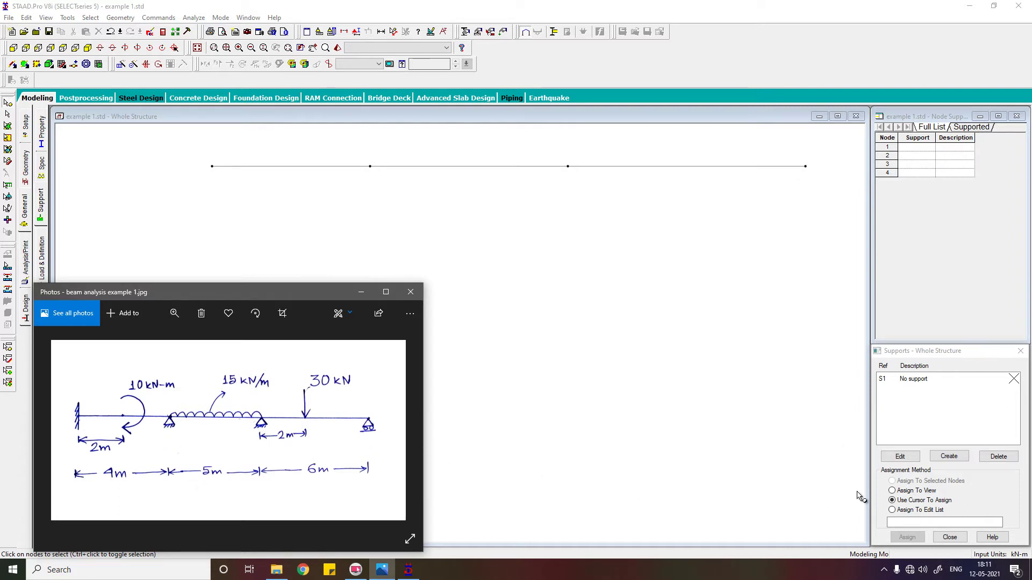
Step: Create Support 2 as a fixed support and Support 3 as a pinned support
{"action": "left_click", "coordinate": [951, 458]}
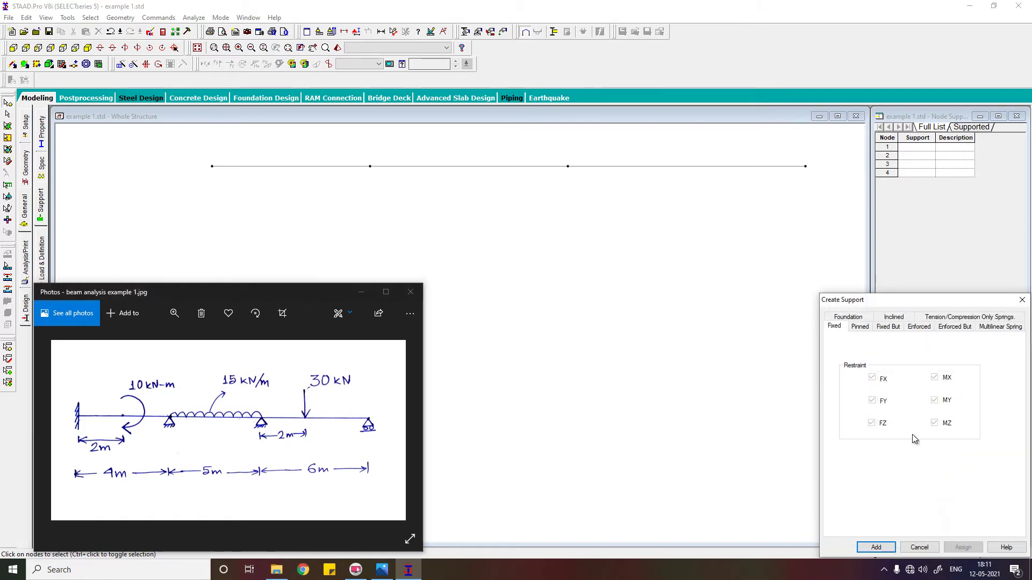
{"action": "left_click", "coordinate": [769, 525]}
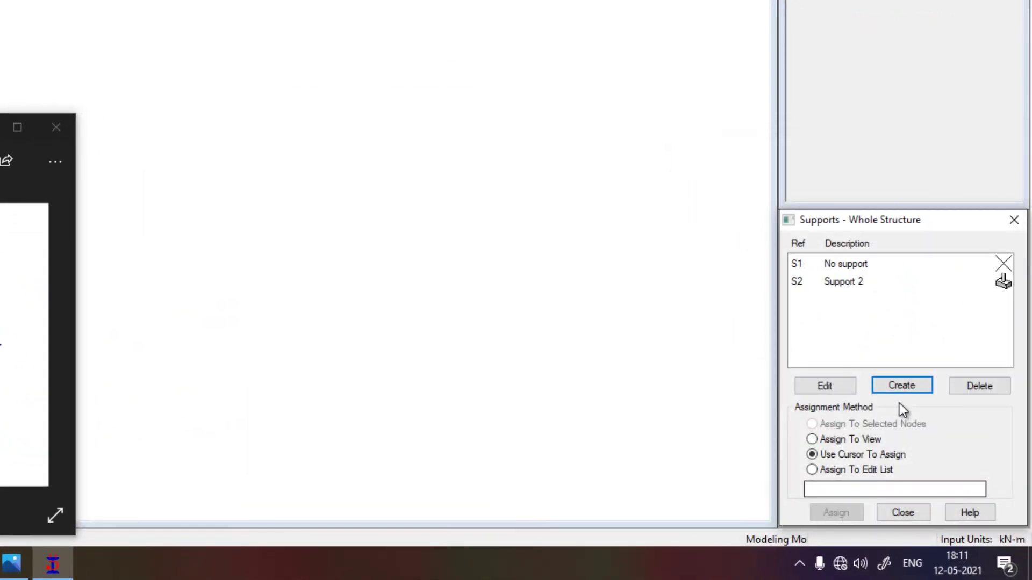
{"action": "left_click", "coordinate": [907, 388]}
{"action": "left_click", "coordinate": [761, 181]}
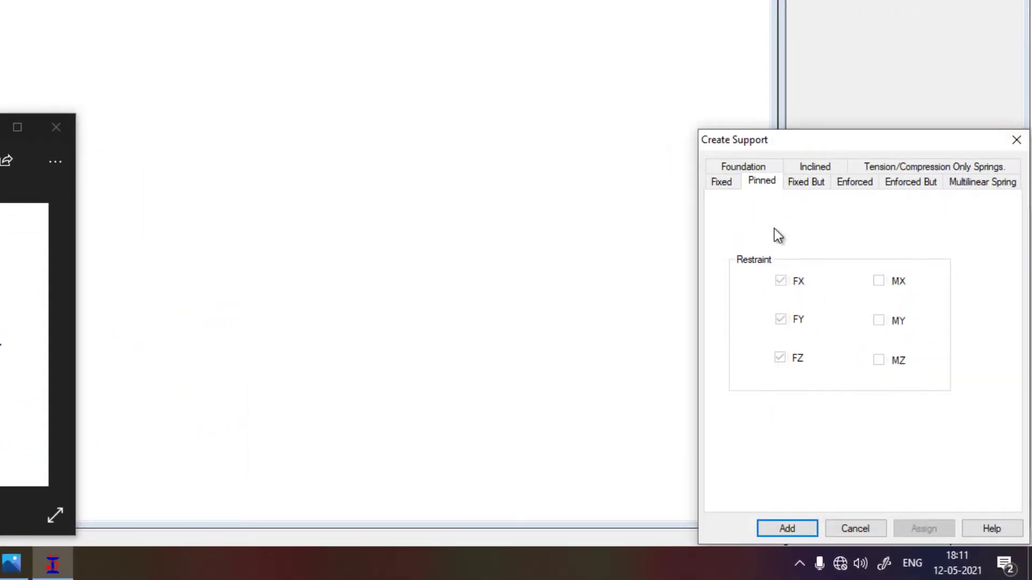
{"action": "left_click", "coordinate": [782, 531]}
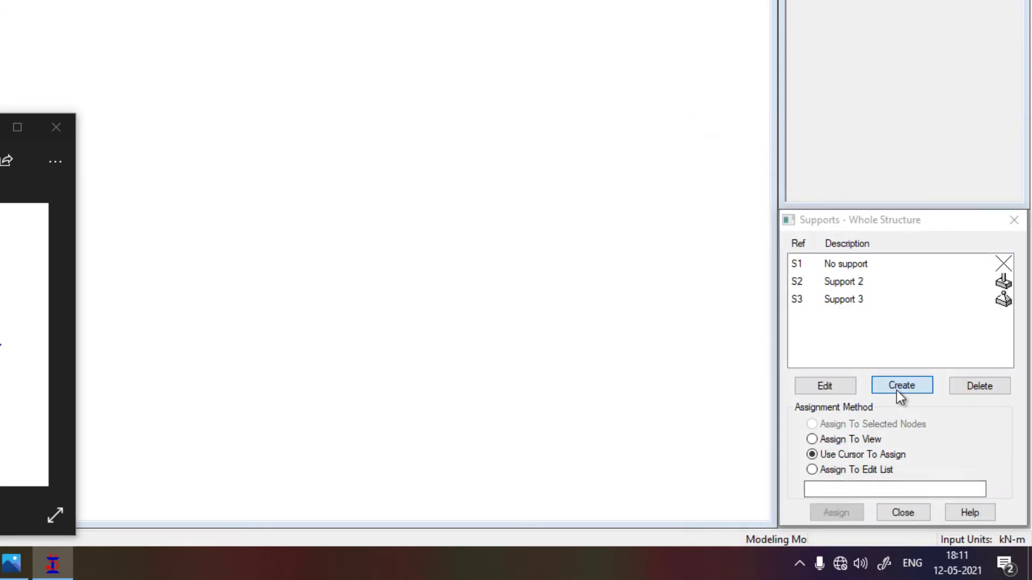
Step: Create Support 4 as Fixed But releasing FX, FZ, MX, MY and MZ
{"action": "left_click", "coordinate": [897, 390]}
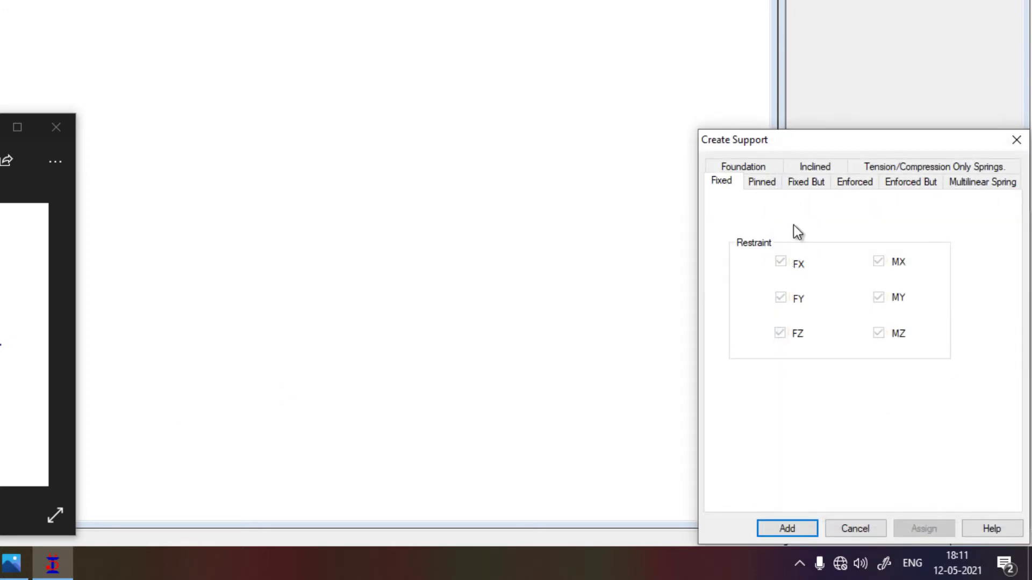
{"action": "left_click_drag", "start_coordinate": [811, 149], "coordinate": [697, 42]}
{"action": "left_click", "coordinate": [683, 76]}
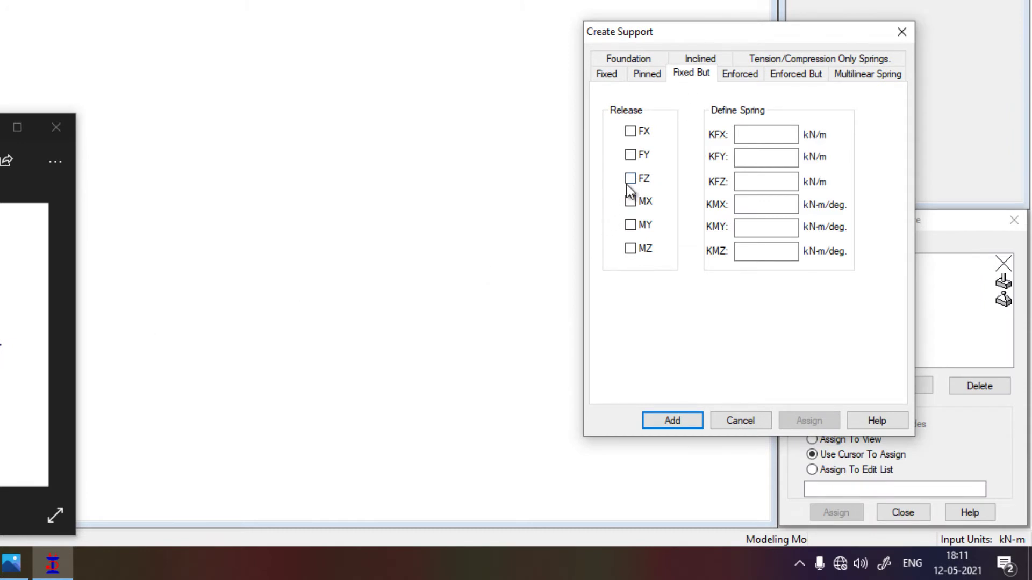
{"action": "left_click", "coordinate": [645, 135]}
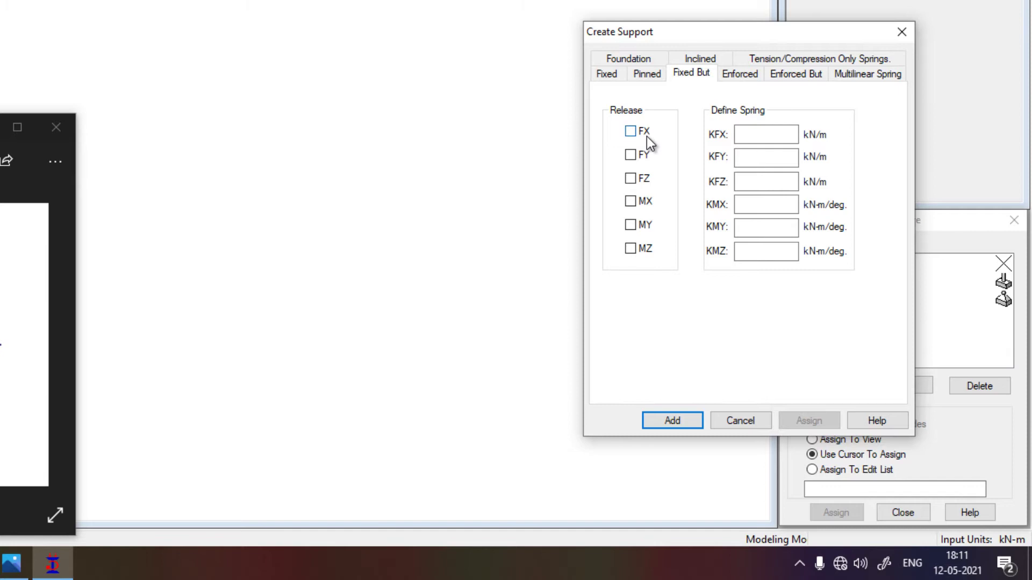
{"action": "left_click", "coordinate": [643, 181]}
{"action": "left_click", "coordinate": [645, 203]}
{"action": "left_click", "coordinate": [643, 225]}
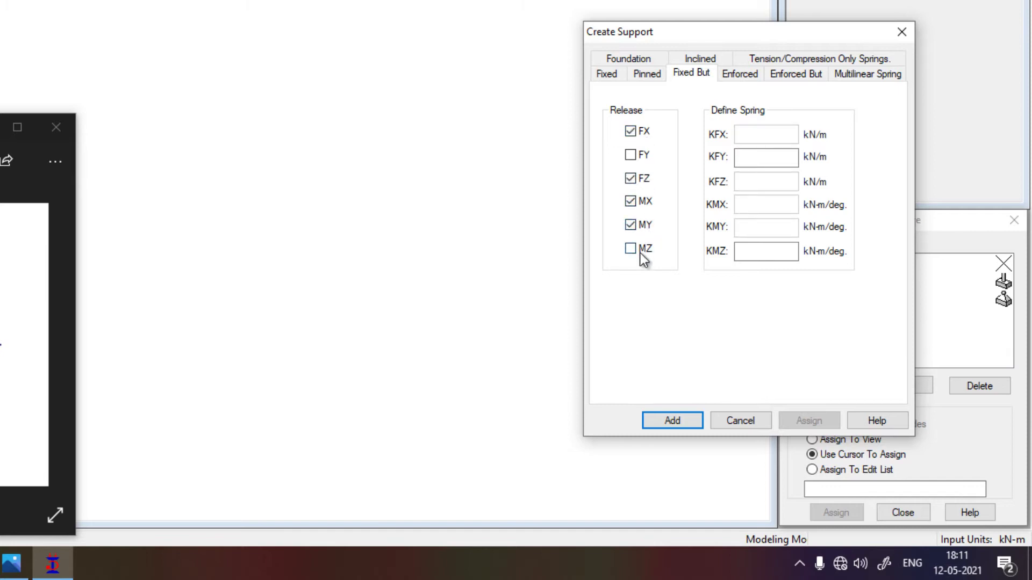
{"action": "left_click", "coordinate": [641, 250]}
{"action": "left_click", "coordinate": [687, 422]}
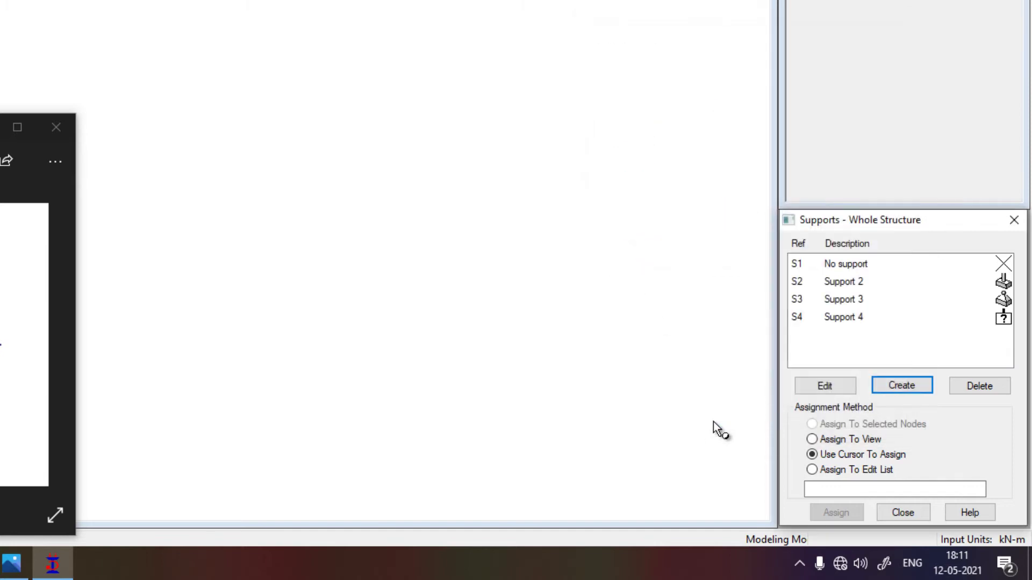
{"action": "left_click", "coordinate": [875, 291]}
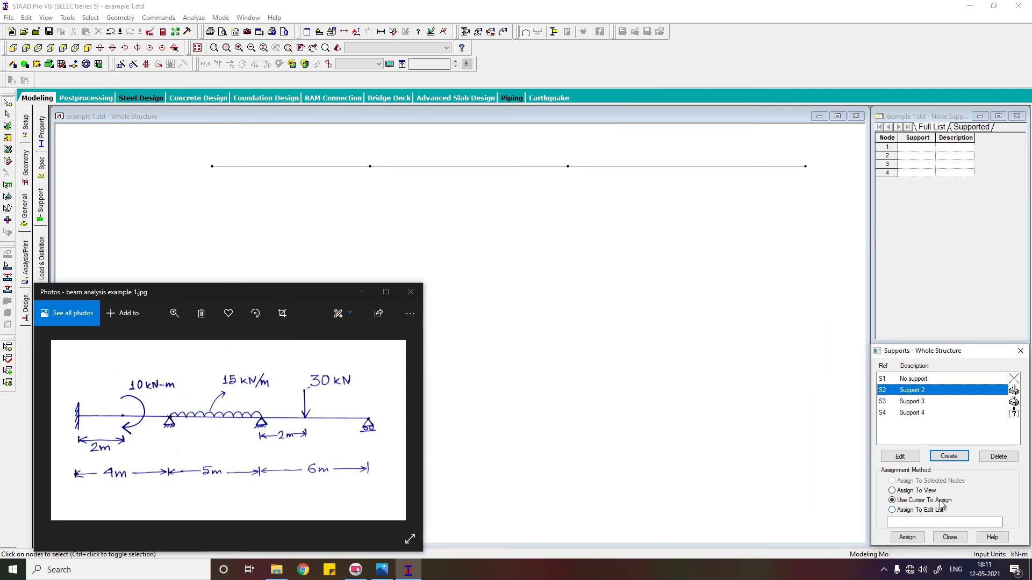
Step: Assign Support 2 to node 1, Support 3 to nodes 2 and 3, and Support 4 to node 4
{"action": "left_click", "coordinate": [907, 538]}
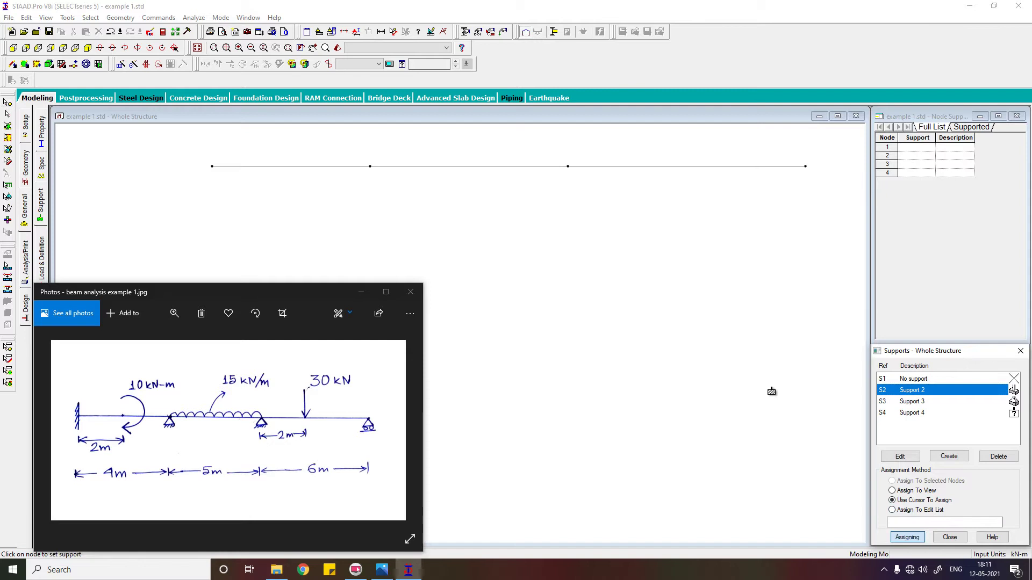
{"action": "left_click", "coordinate": [212, 167]}
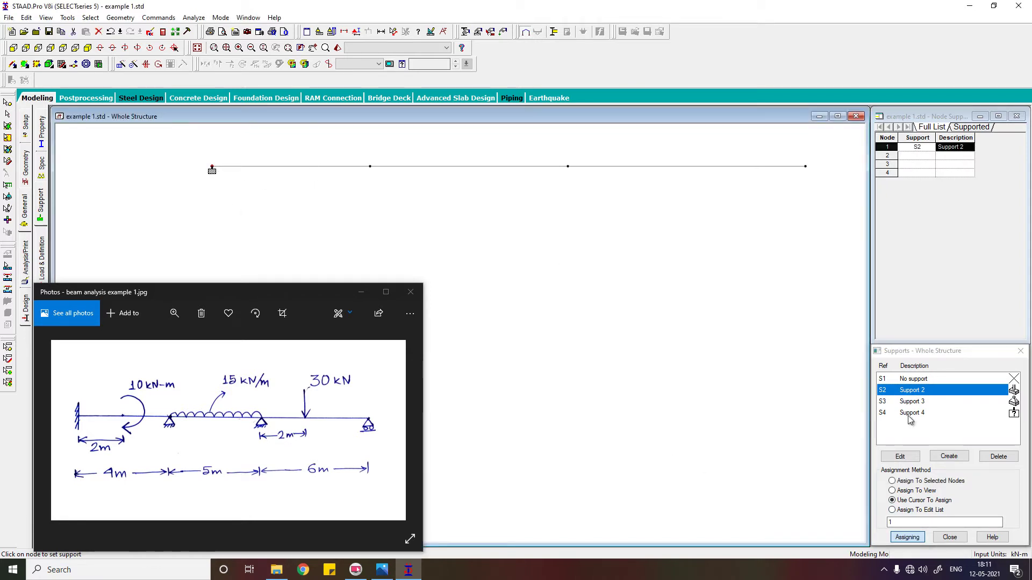
{"action": "left_click", "coordinate": [921, 402]}
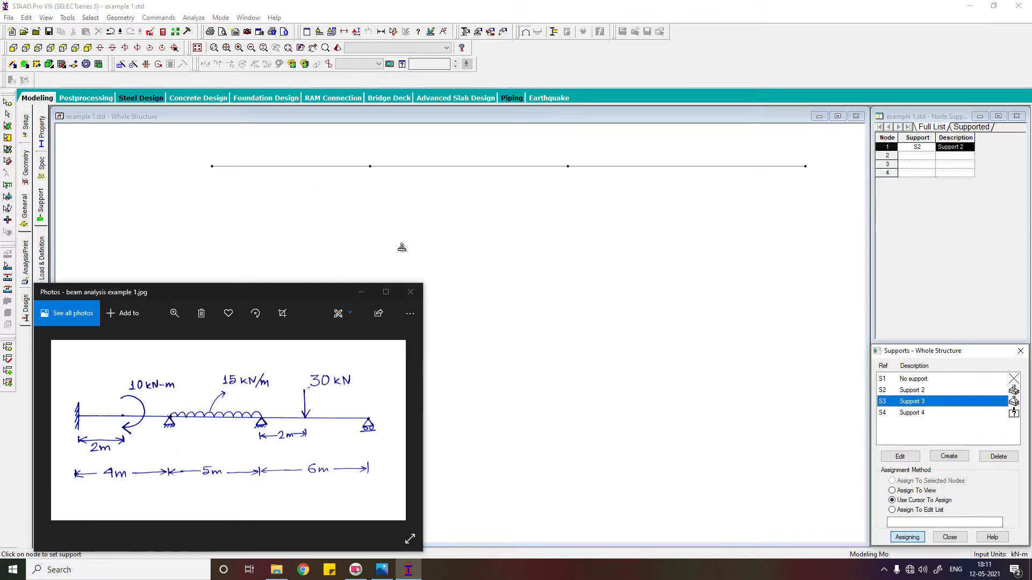
{"action": "left_click", "coordinate": [369, 167]}
{"action": "left_click", "coordinate": [567, 168]}
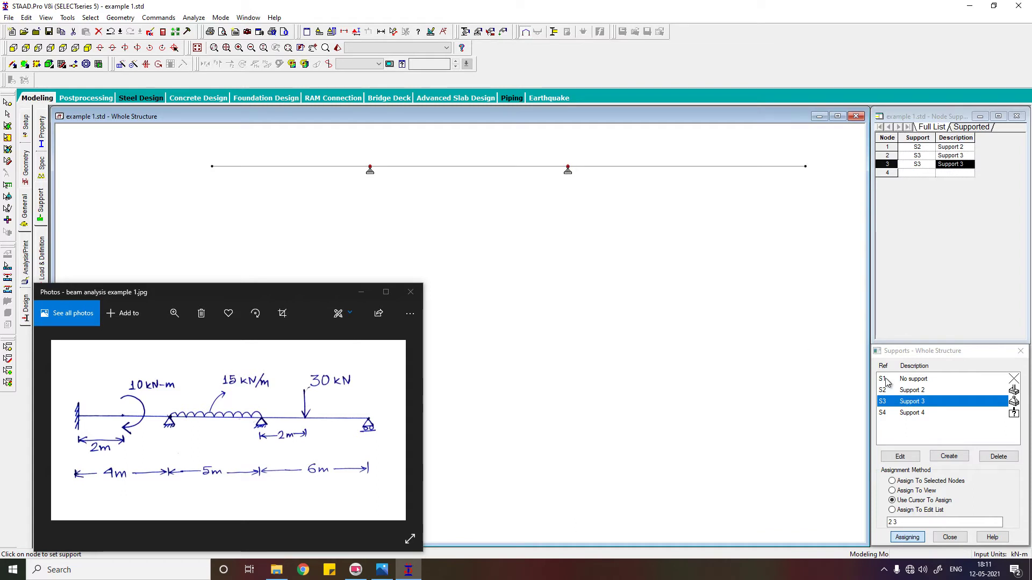
{"action": "left_click", "coordinate": [913, 413]}
{"action": "left_click", "coordinate": [805, 167]}
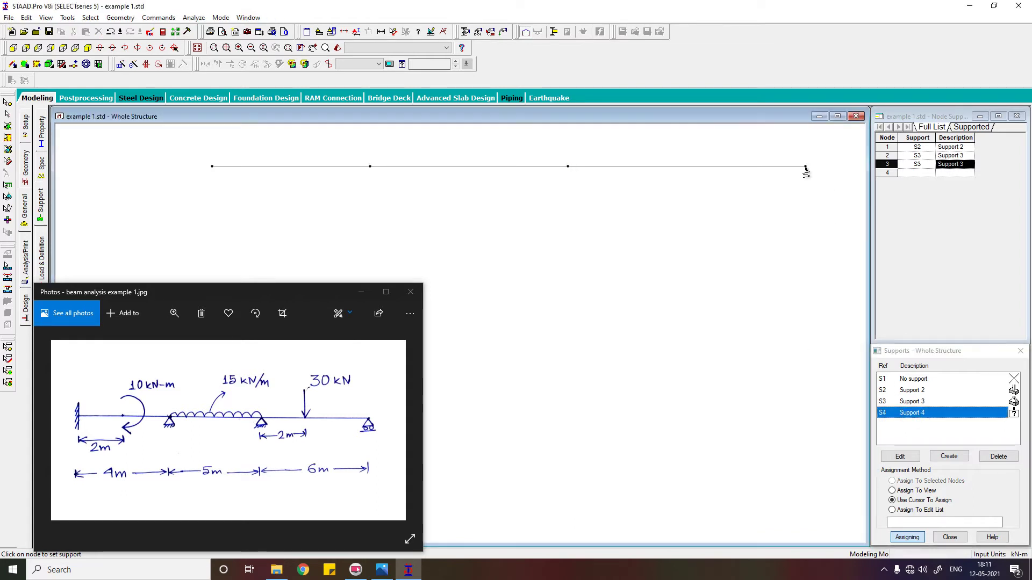
Step: Add the Indian S Shape section ISMB200 to the property list
{"action": "left_click", "coordinate": [38, 97]}
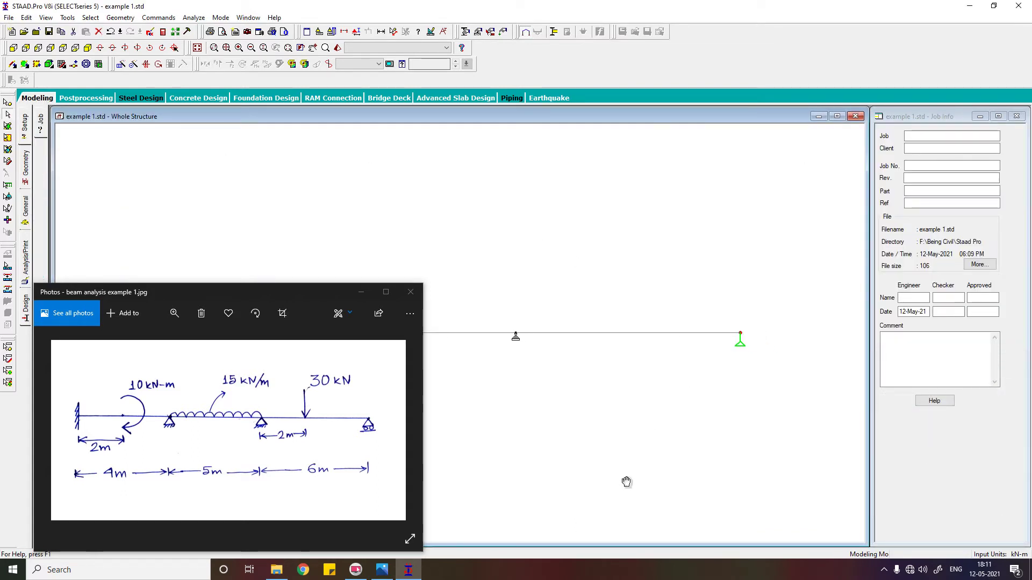
{"action": "middle_click_drag", "start_coordinate": [624, 482], "coordinate": [640, 423]}
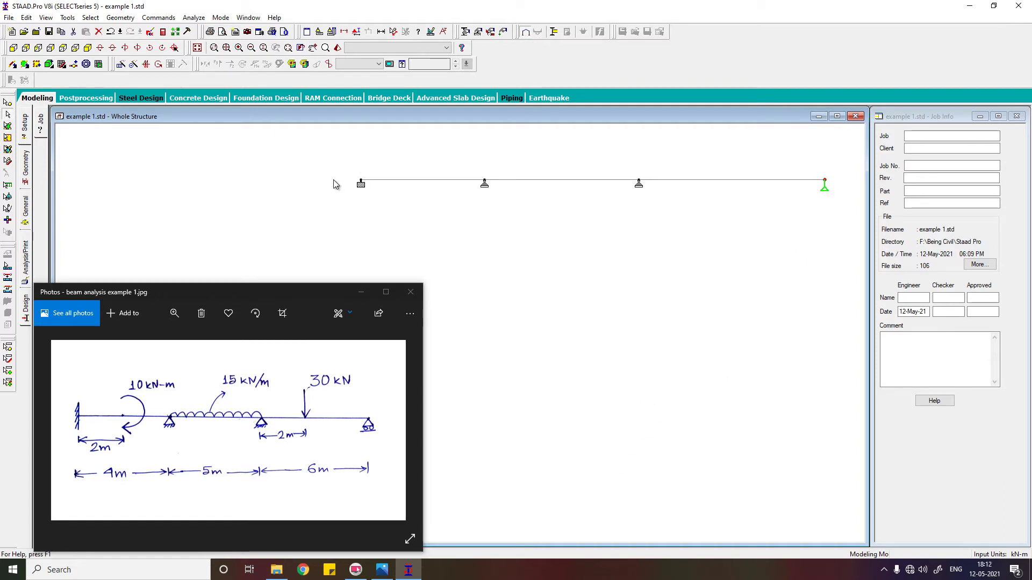
{"action": "left_click", "coordinate": [26, 217]}
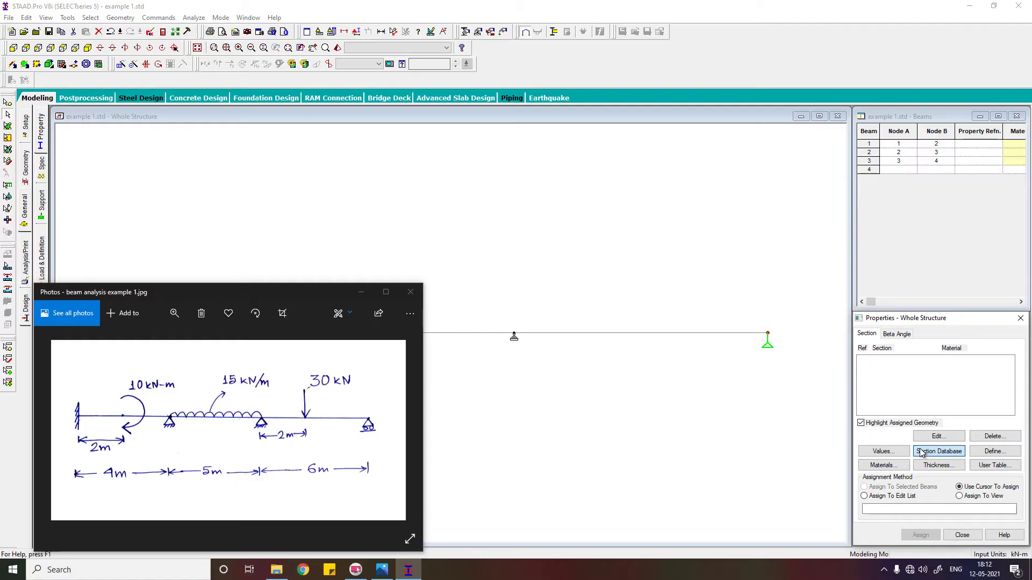
{"action": "left_click", "coordinate": [921, 452]}
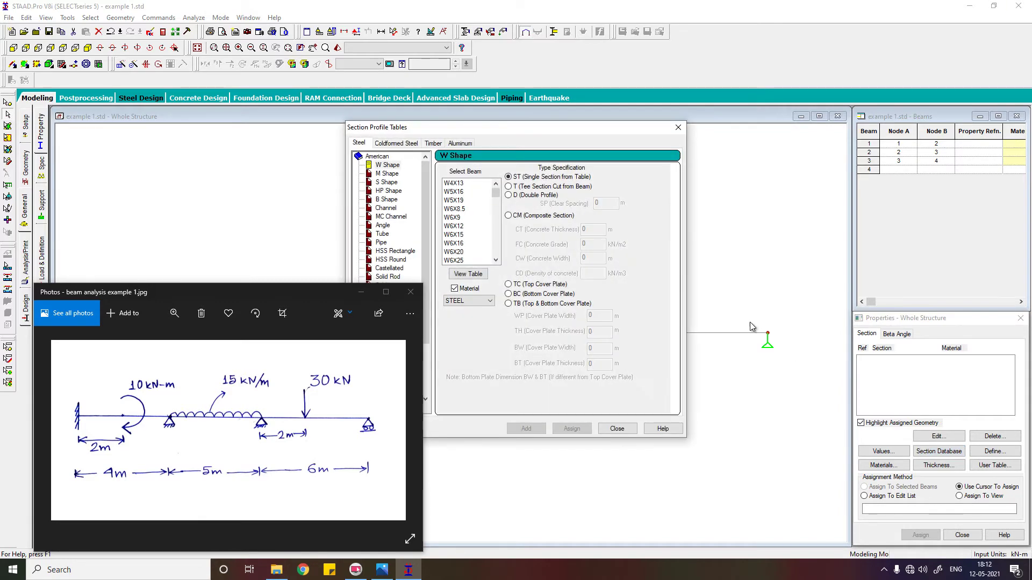
{"action": "left_click_drag", "start_coordinate": [553, 129], "coordinate": [672, 109]}
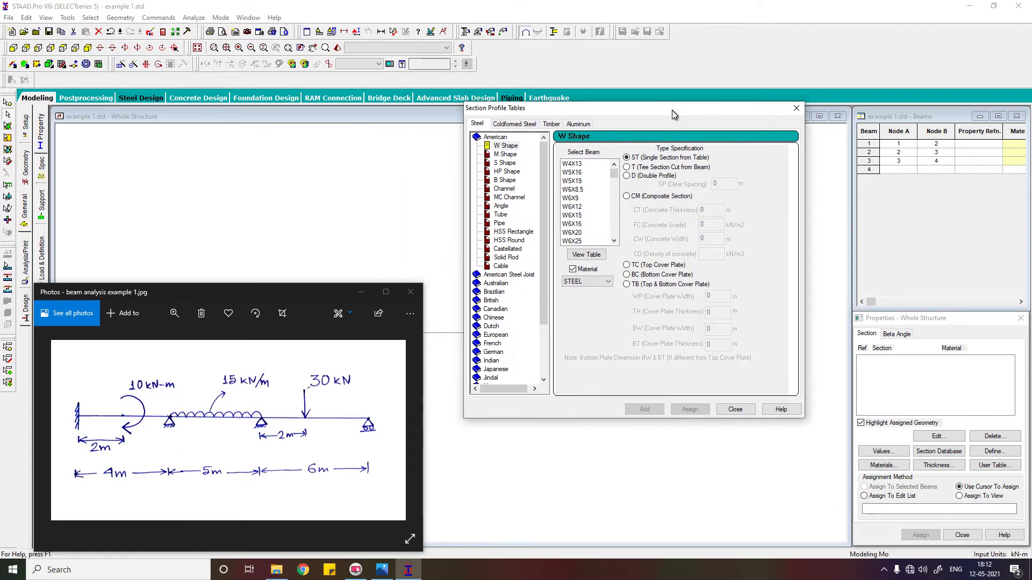
{"action": "left_click", "coordinate": [491, 360]}
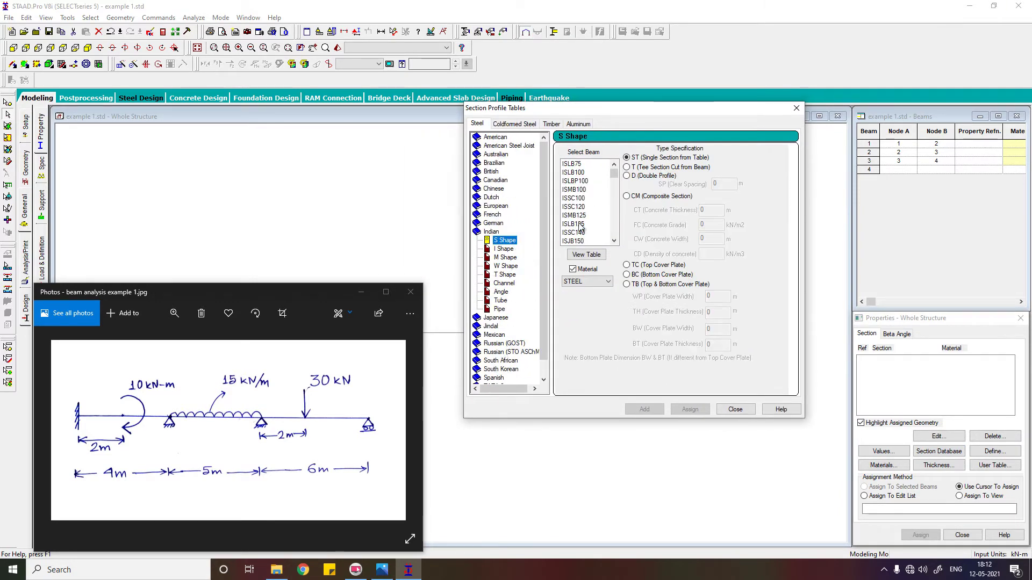
{"action": "scroll", "coordinate": [591, 226], "scroll_direction": "down", "scroll_amount": 5}
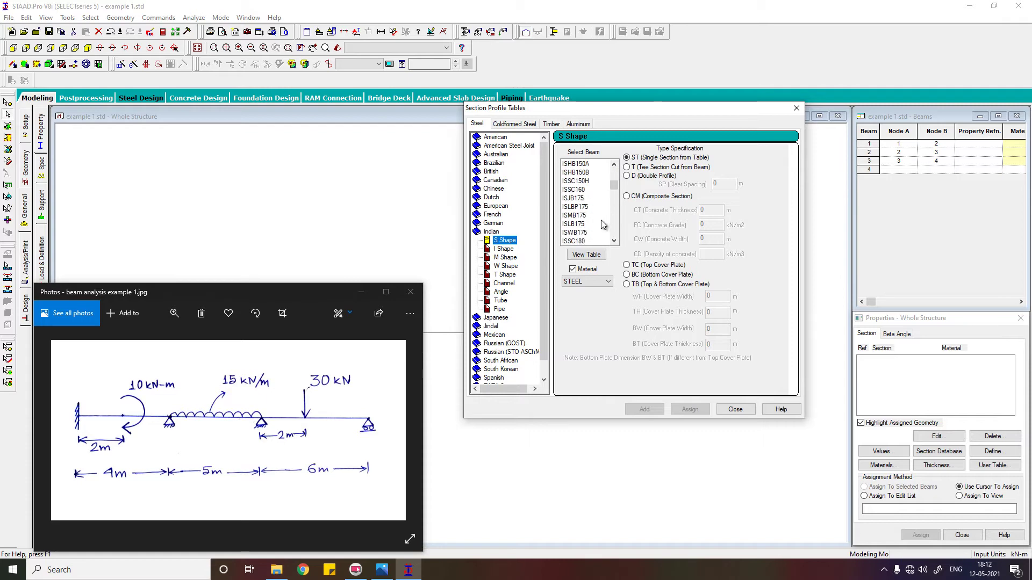
{"action": "scroll", "coordinate": [603, 225], "scroll_direction": "down", "scroll_amount": 2}
{"action": "left_click", "coordinate": [585, 232]}
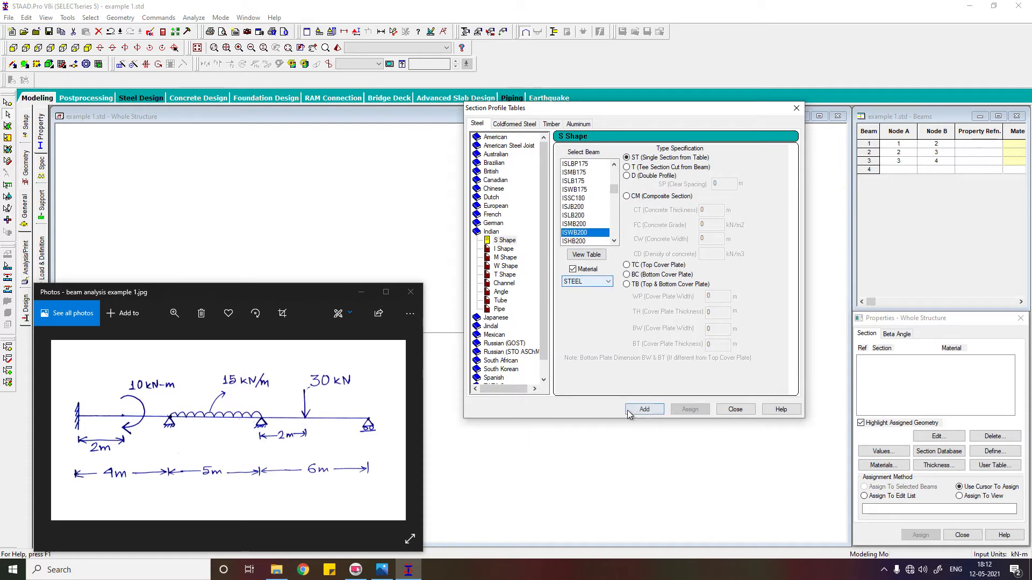
{"action": "left_click", "coordinate": [627, 410]}
Step: Assign ISMB200 to all beams in view, confirming for beams 1 to 3
{"action": "left_click", "coordinate": [735, 412]}
{"action": "left_click", "coordinate": [959, 496]}
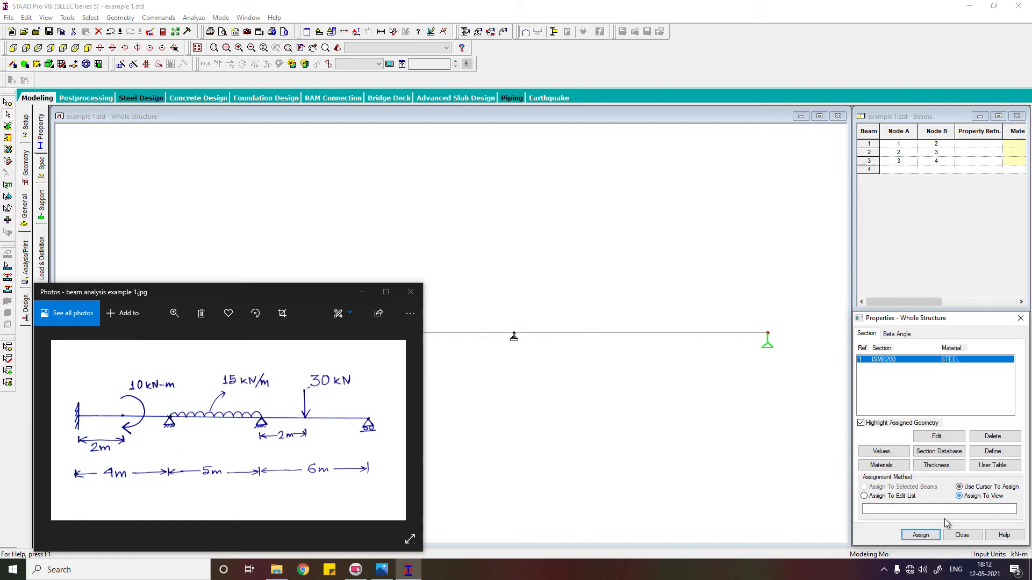
{"action": "left_click", "coordinate": [920, 535]}
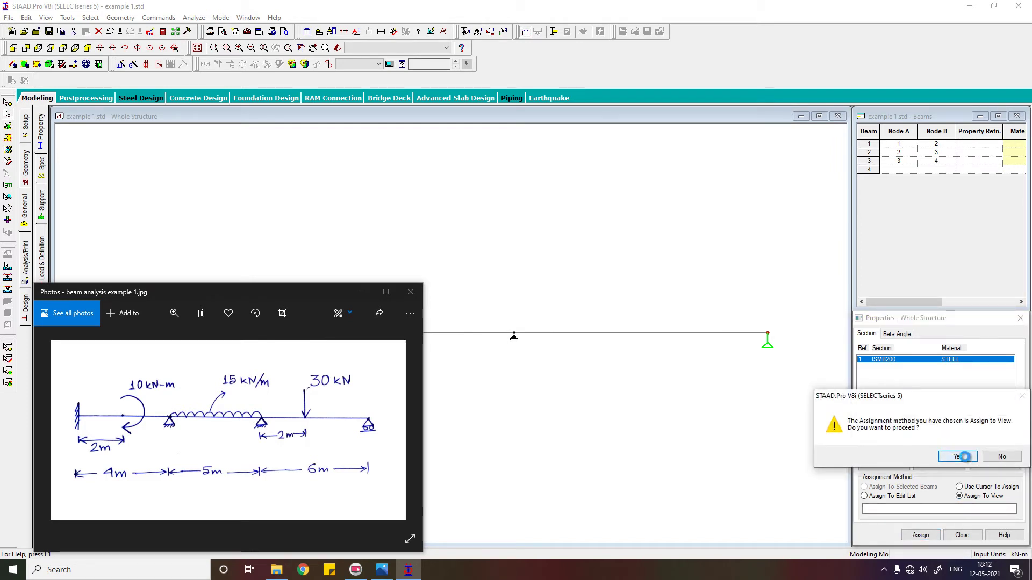
{"action": "left_click", "coordinate": [960, 456]}
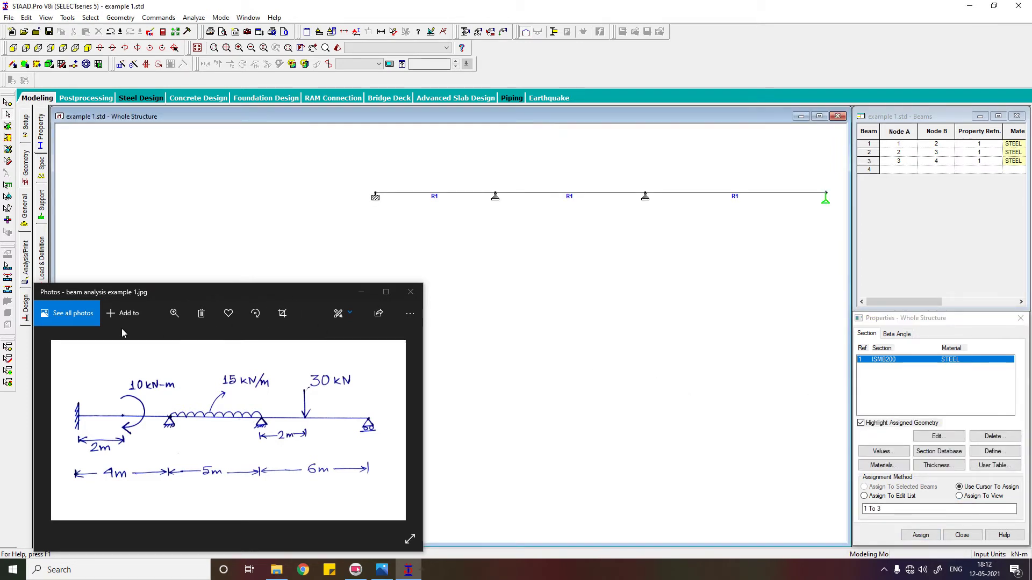
{"action": "left_click", "coordinate": [42, 260]}
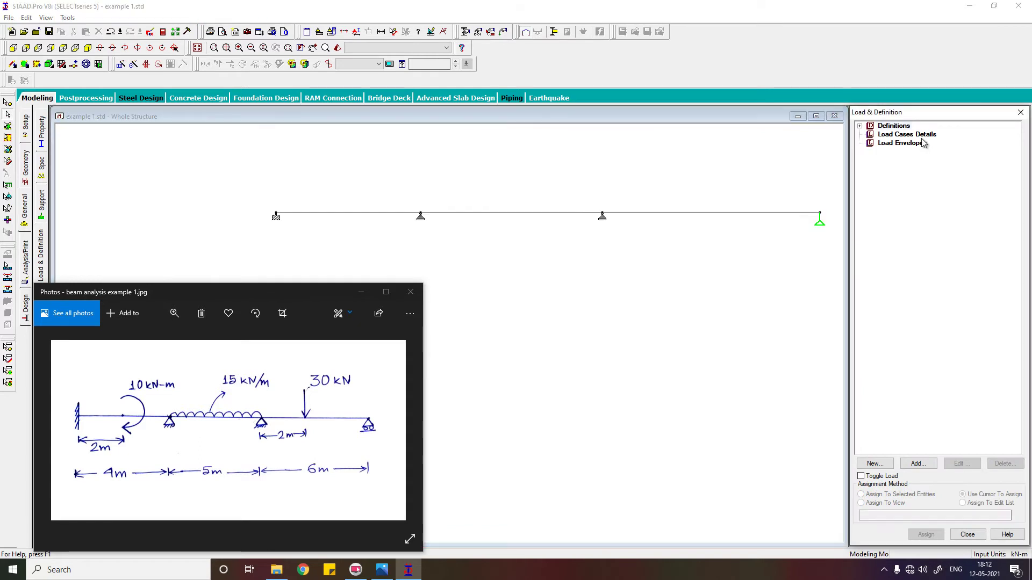
Step: Add a Primary load case titled LOAD CASE 1 and select it for adding loads
{"action": "left_click", "coordinate": [914, 135]}
{"action": "left_click", "coordinate": [930, 466]}
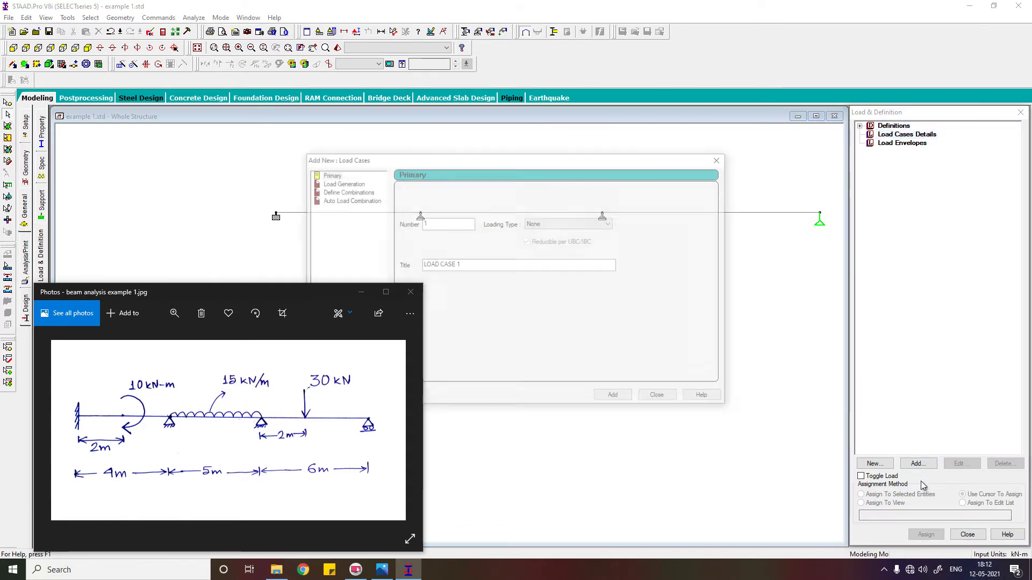
{"action": "left_click", "coordinate": [480, 269]}
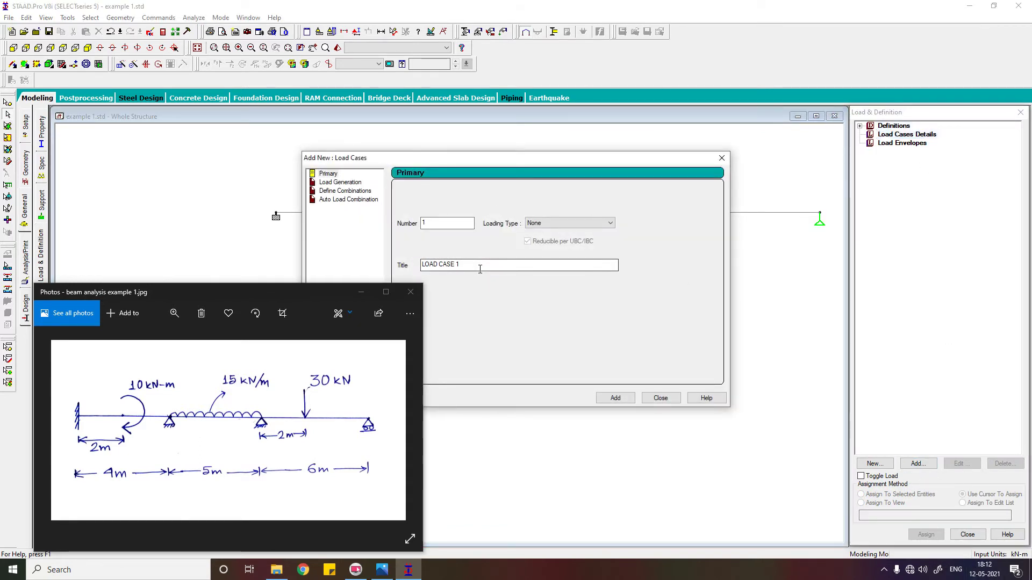
{"action": "left_click", "coordinate": [615, 398]}
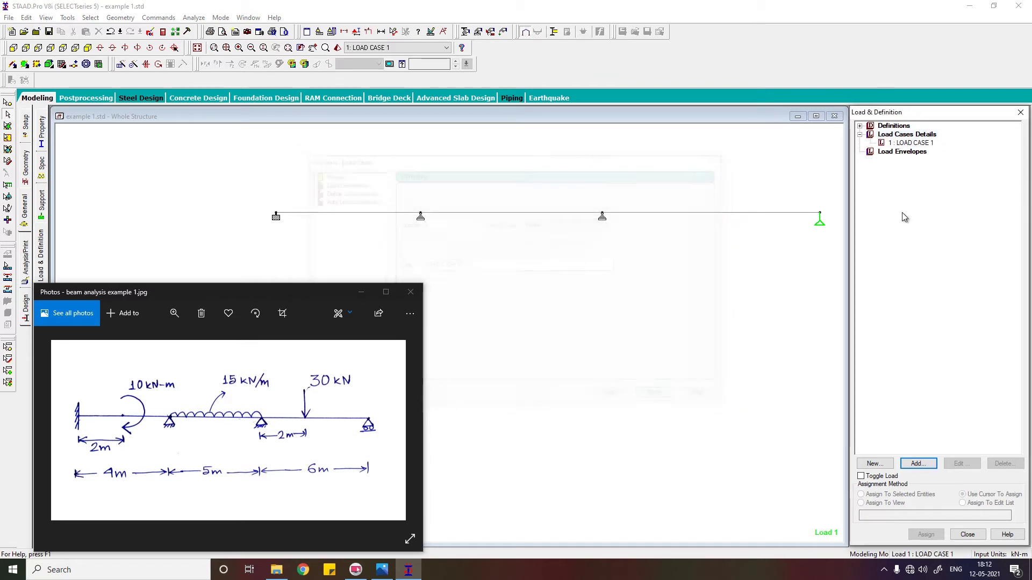
{"action": "left_click", "coordinate": [914, 143]}
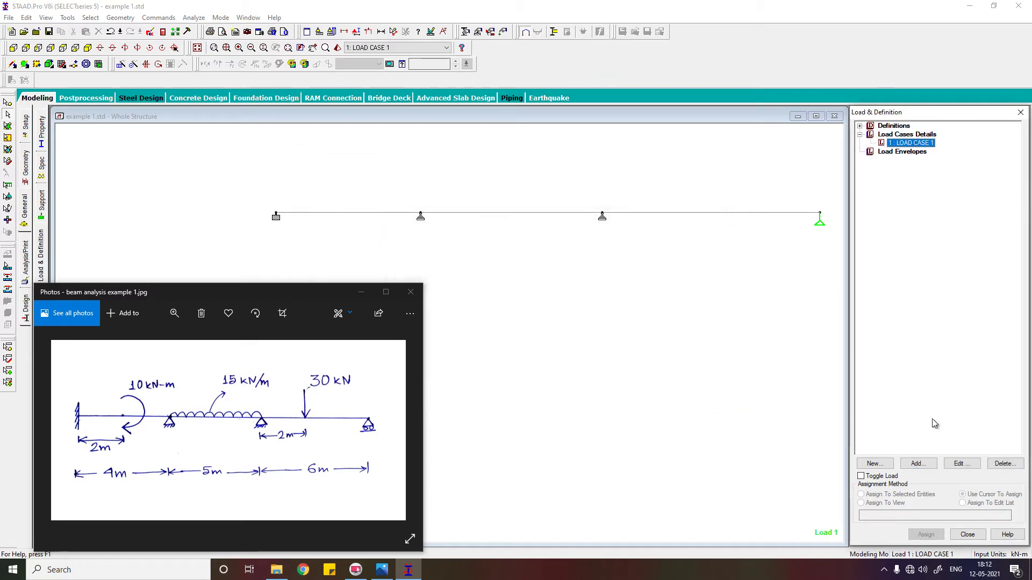
{"action": "left_click", "coordinate": [918, 463]}
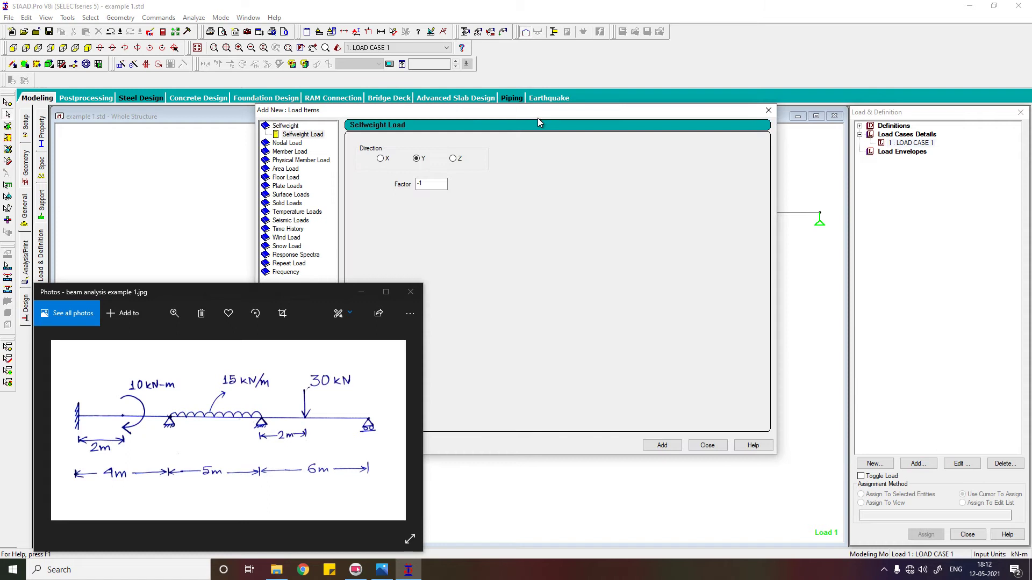
Step: Add a Selfweight Load in direction Y with factor -1 to LOAD CASE 1
{"action": "left_click", "coordinate": [430, 185]}
{"action": "left_click", "coordinate": [666, 446]}
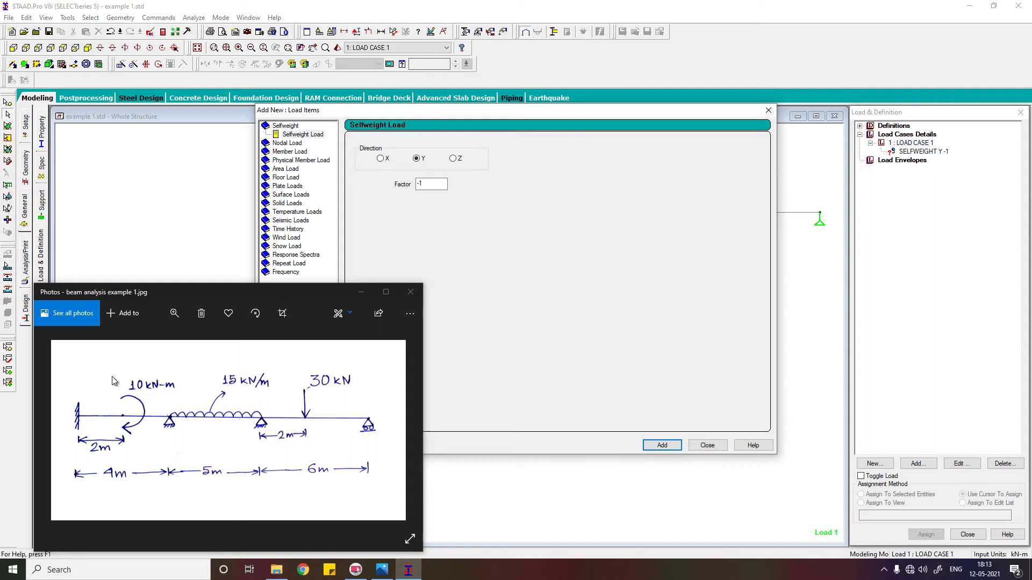
Step: Add a Concentrated Moment member load of P = -10 about GZ at d1 = 2 m
{"action": "left_click", "coordinate": [291, 152]}
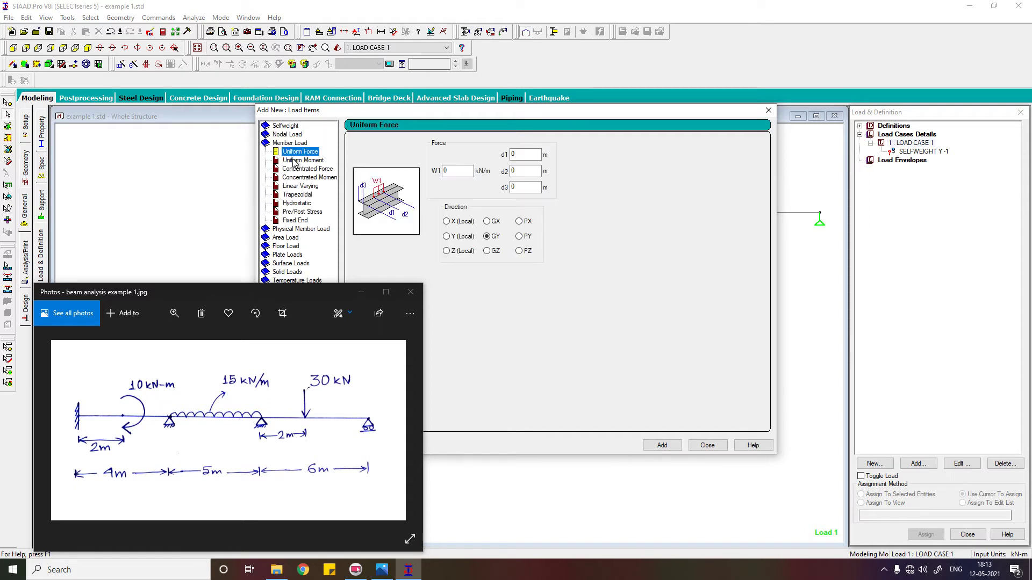
{"action": "left_click", "coordinate": [307, 177]}
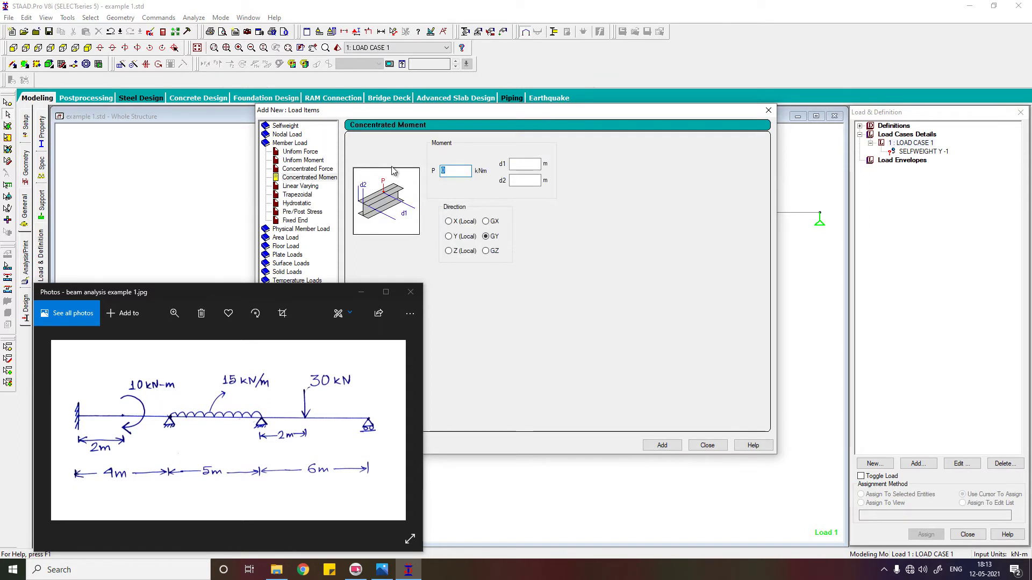
{"action": "type", "text": "-1"}
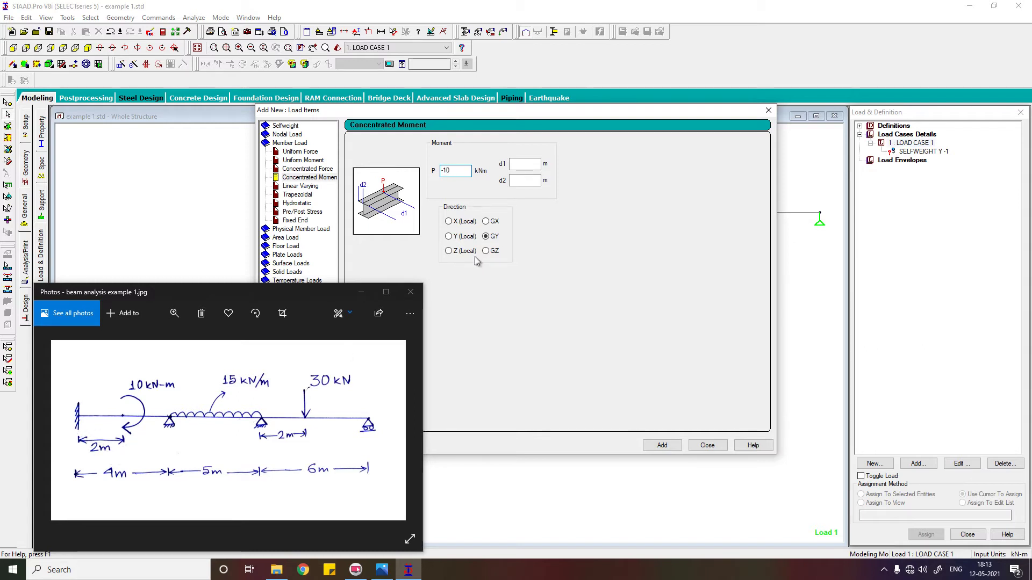
{"action": "left_click", "coordinate": [521, 168]}
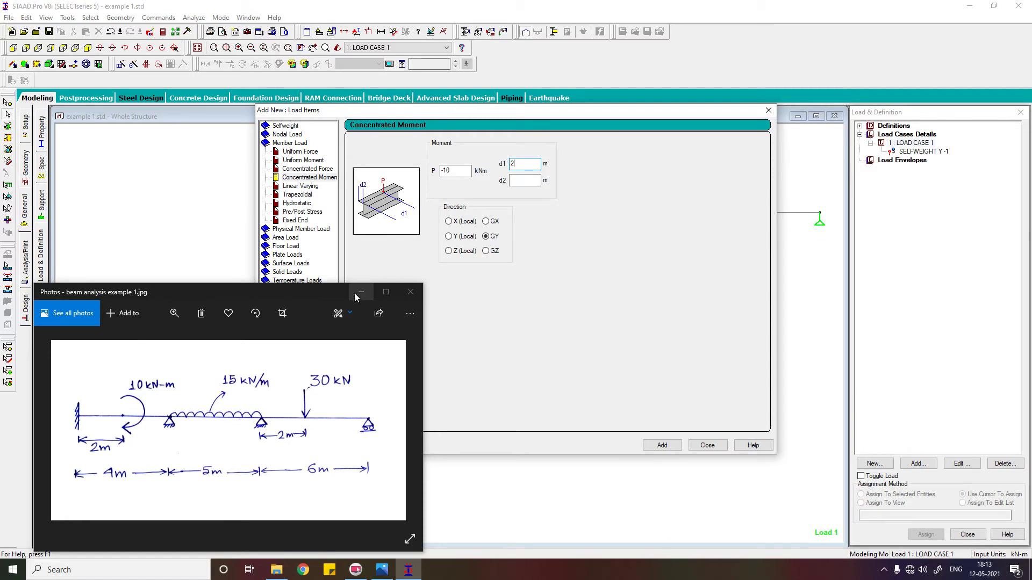
{"action": "left_click", "coordinate": [354, 293]}
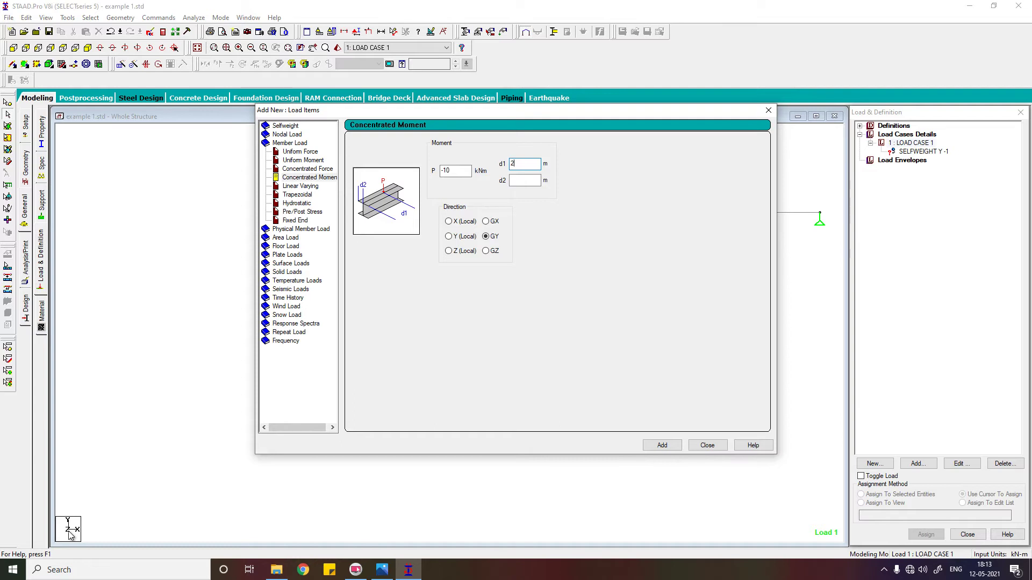
{"action": "left_click", "coordinate": [498, 253]}
{"action": "left_click", "coordinate": [382, 570]}
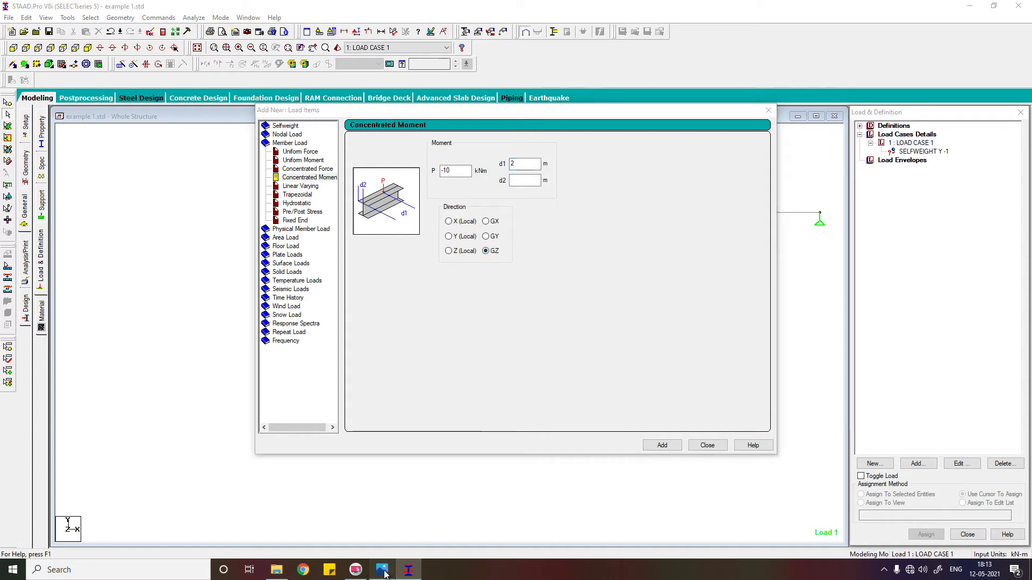
{"action": "left_click", "coordinate": [667, 448]}
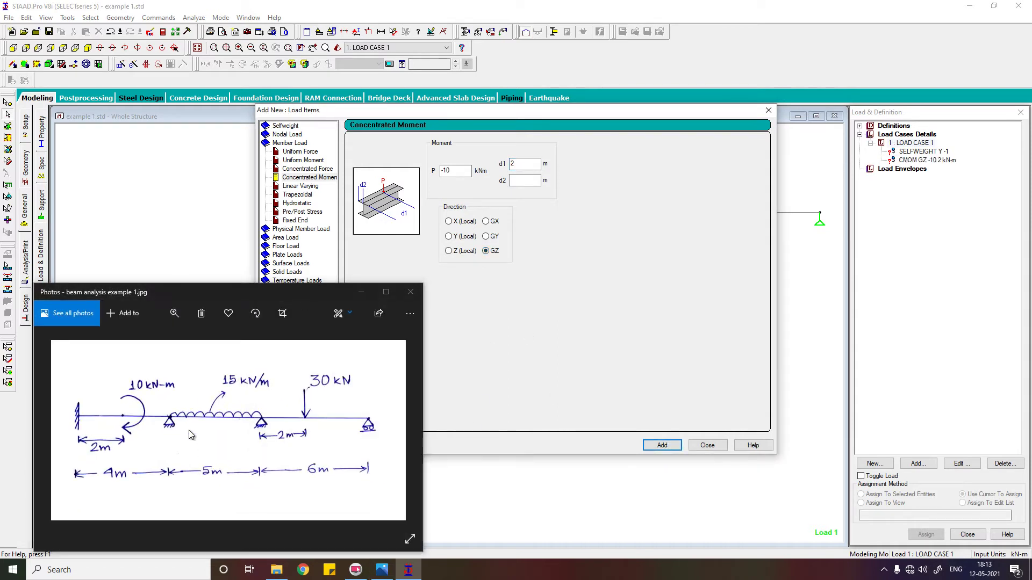
Step: Define a Uniform Force member load with W1 = -15 kN/m in GY and add it to load case 1
{"action": "left_click", "coordinate": [305, 153]}
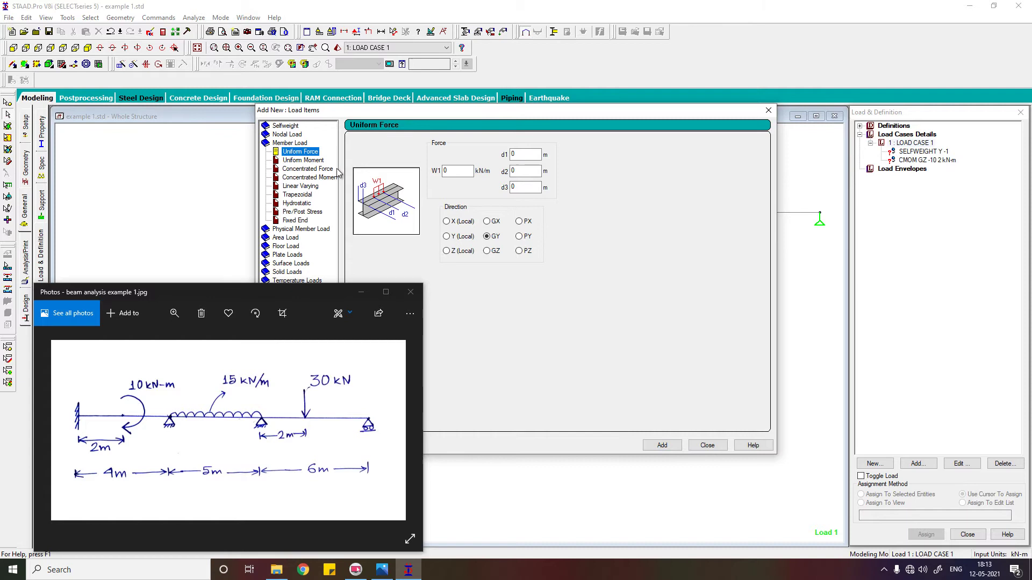
{"action": "double_click", "coordinate": [462, 171]}
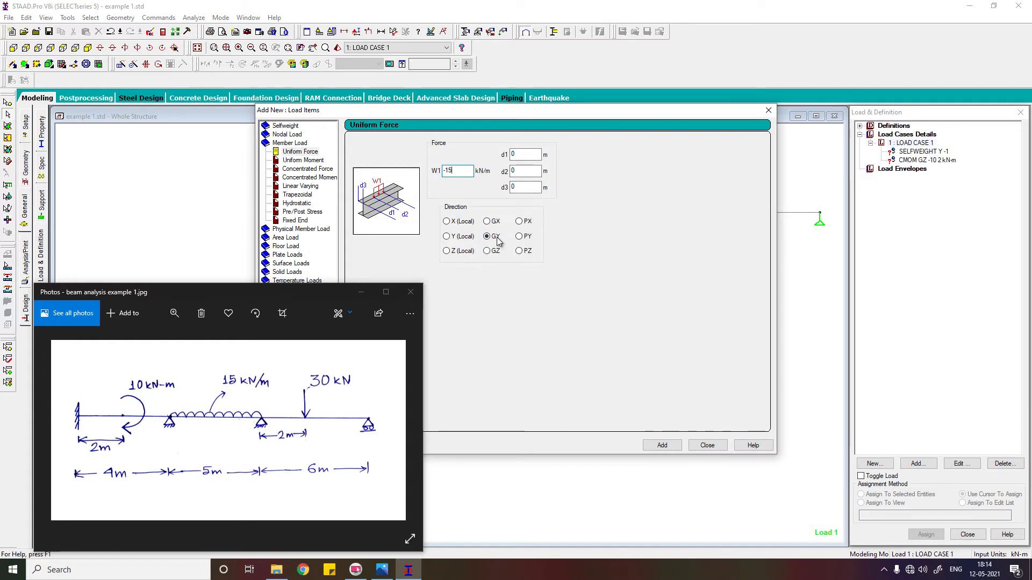
{"action": "left_click", "coordinate": [660, 446]}
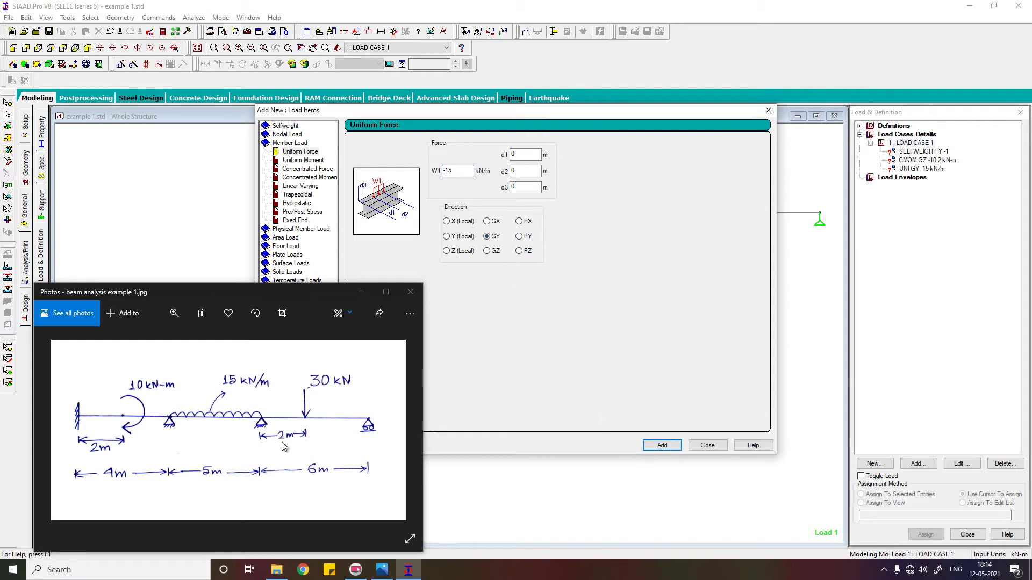
Step: Add a -30 kN GY concentrated force at d1 = 2 m, then close the load items window
{"action": "left_click", "coordinate": [310, 170]}
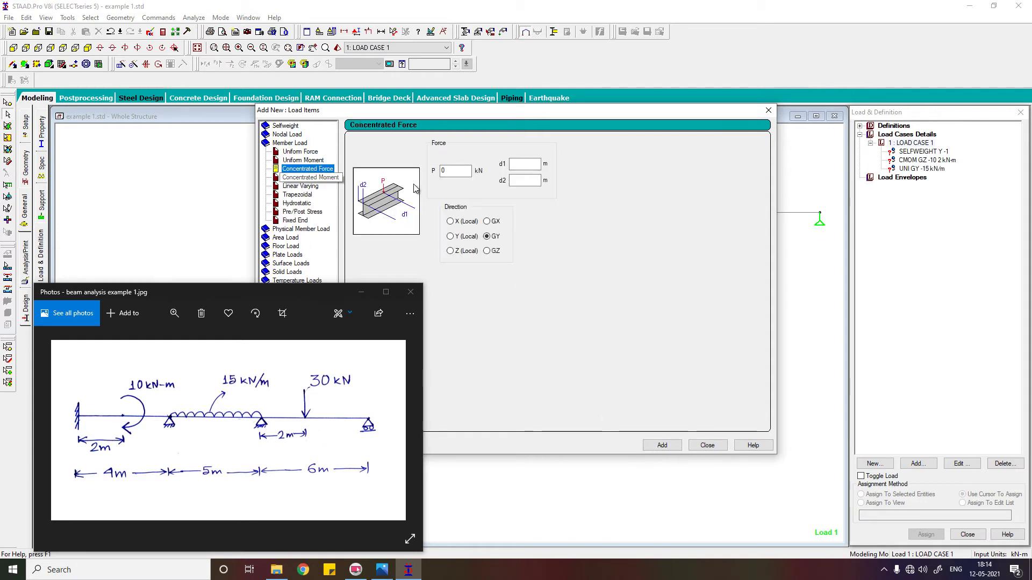
{"action": "type", "text": "-30"}
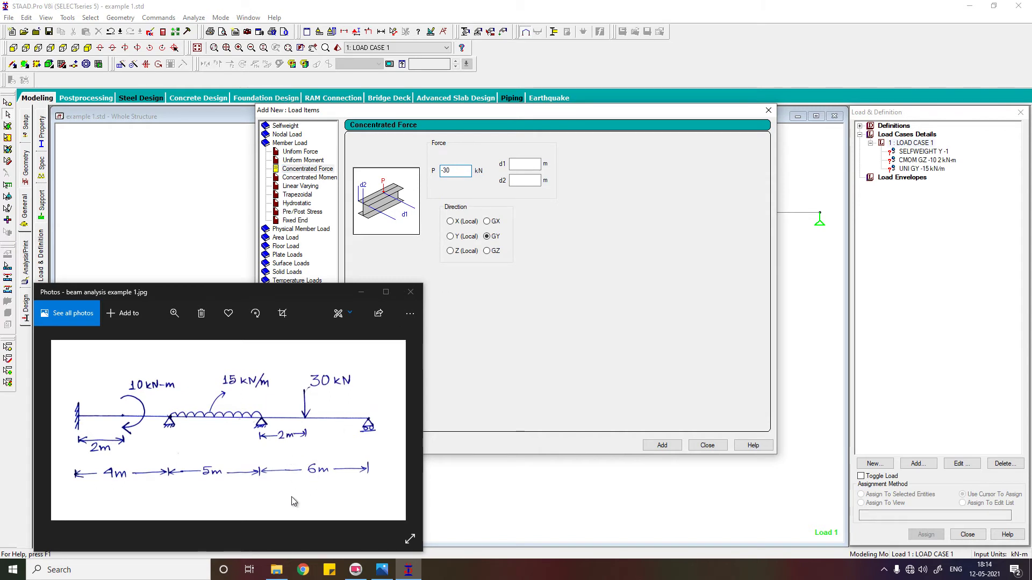
{"action": "left_click", "coordinate": [517, 180]}
{"action": "left_click", "coordinate": [525, 166]}
{"action": "type", "text": "2"}
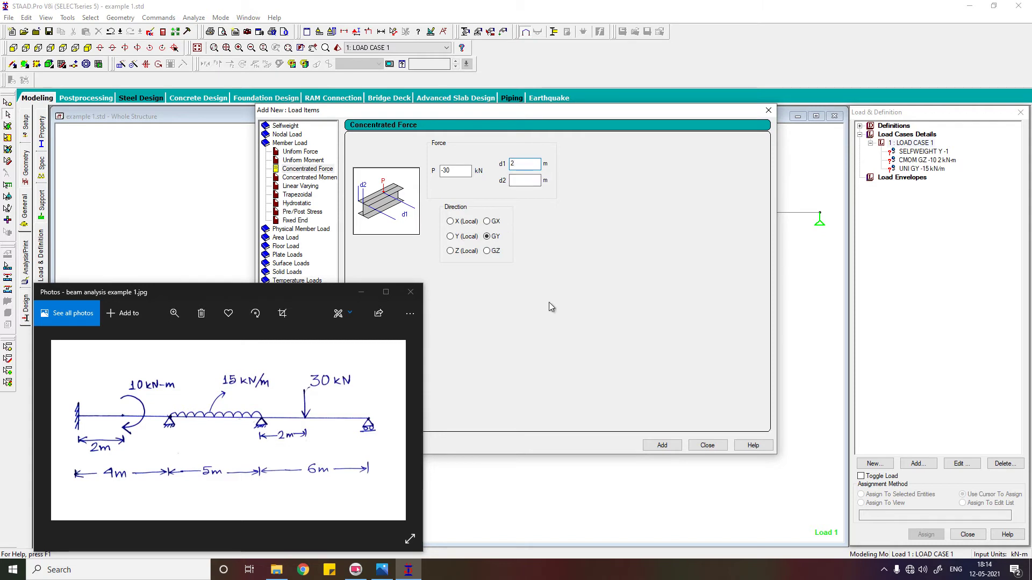
{"action": "left_click", "coordinate": [662, 445]}
{"action": "left_click", "coordinate": [707, 445]}
{"action": "left_click", "coordinate": [937, 152]}
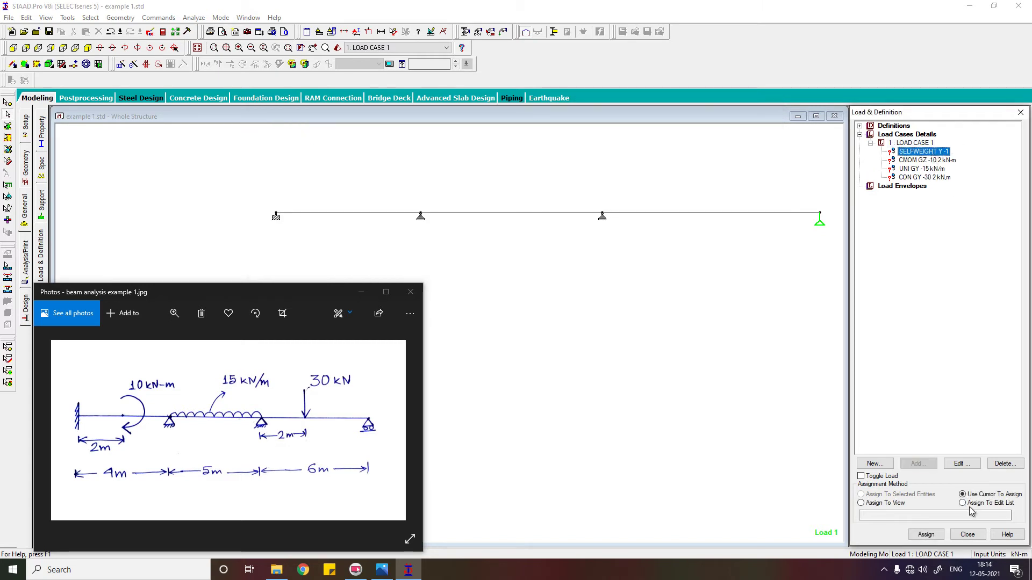
Step: Assign the self-weight load to all members in the view
{"action": "left_click", "coordinate": [896, 503]}
{"action": "left_click", "coordinate": [926, 535]}
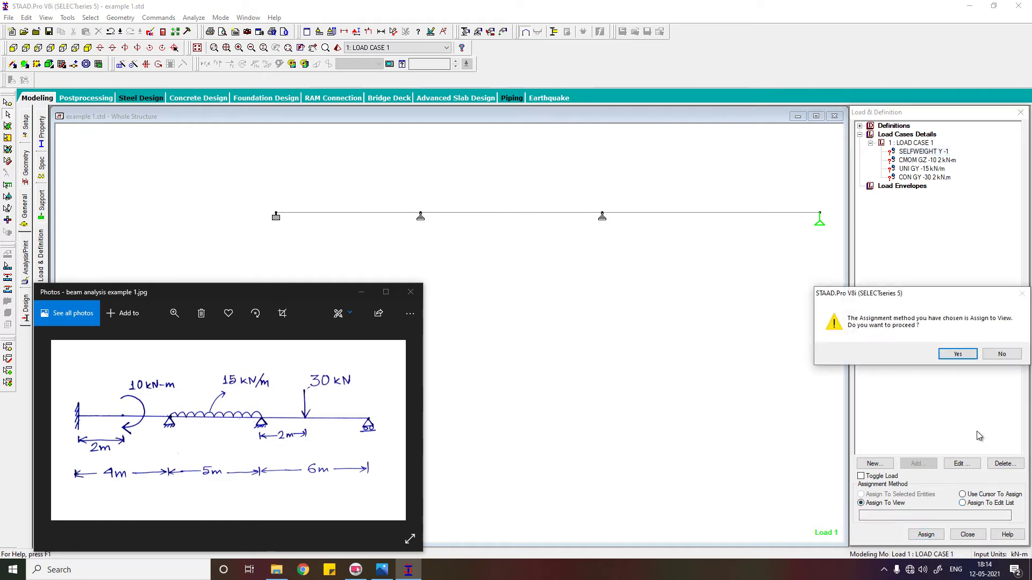
{"action": "left_click", "coordinate": [957, 354]}
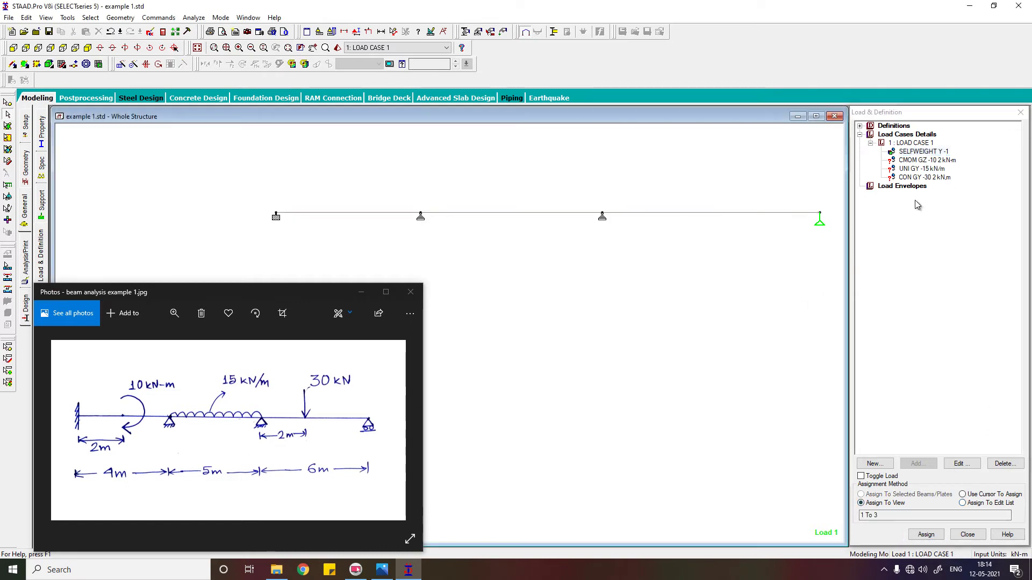
Step: Assign the moment to span 1, the -15 kN/m UDL to span 2, and the point load to span 3
{"action": "left_click", "coordinate": [935, 161]}
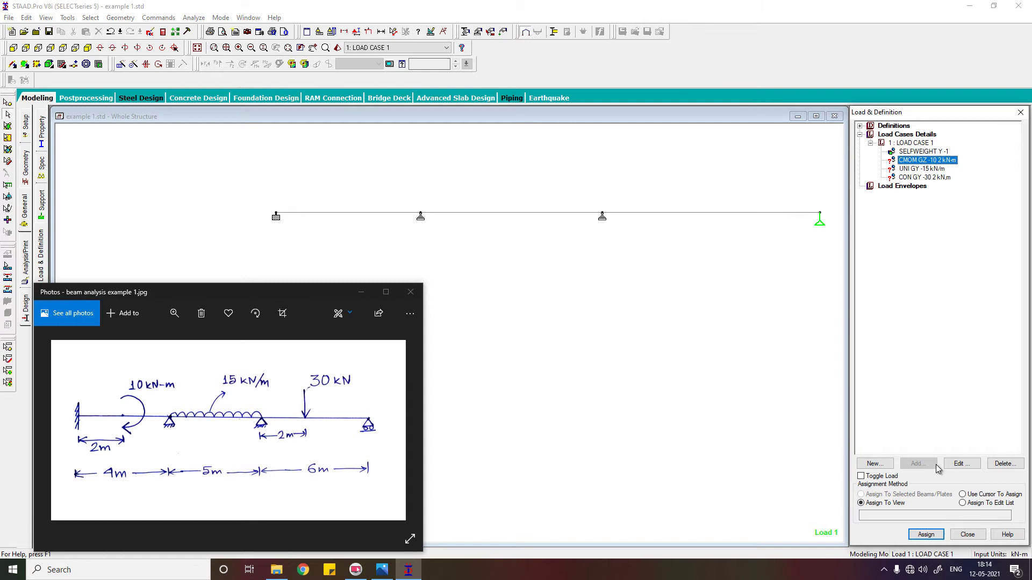
{"action": "left_click", "coordinate": [964, 494]}
{"action": "left_click", "coordinate": [926, 535]}
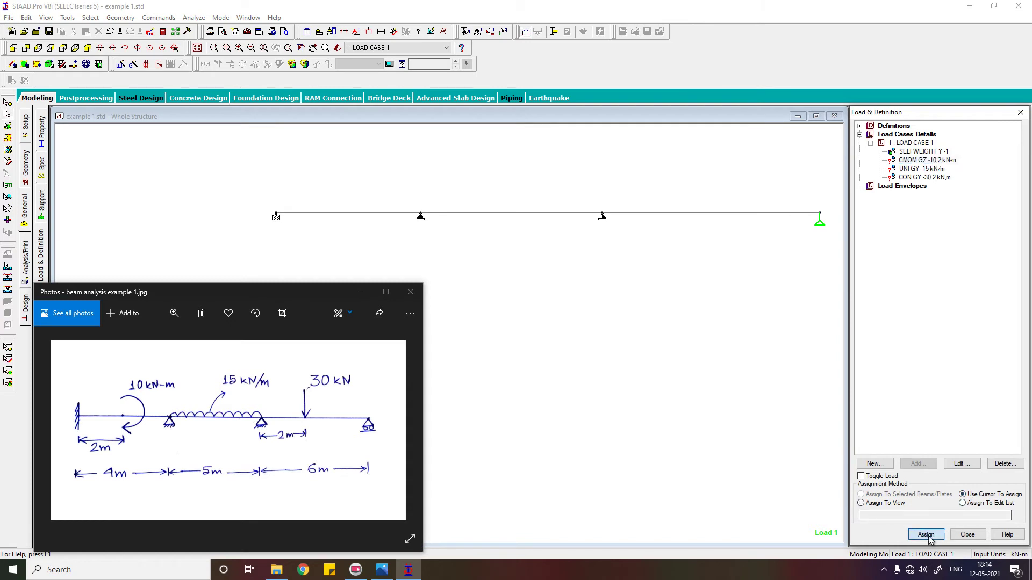
{"action": "left_click", "coordinate": [361, 214]}
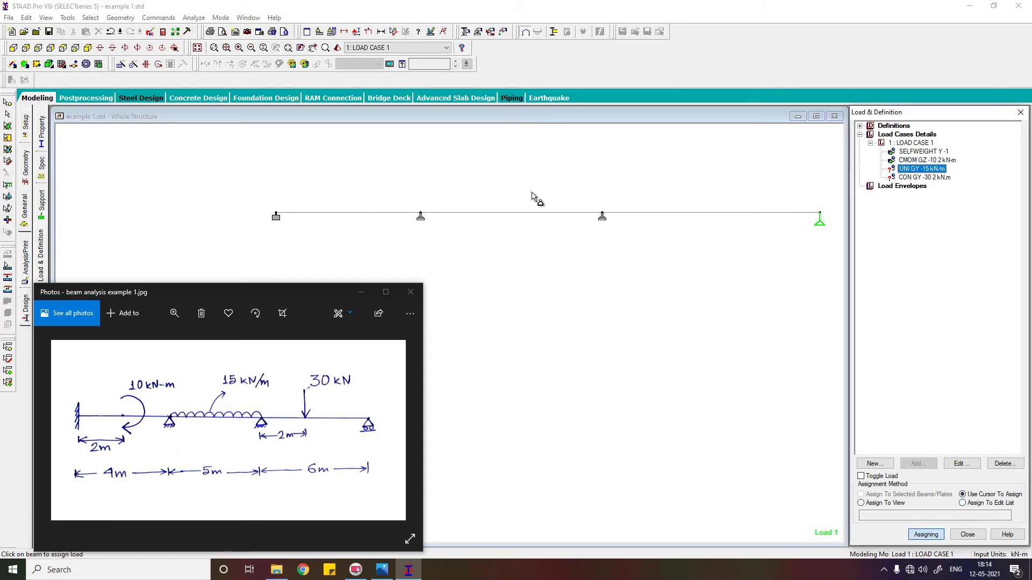
{"action": "left_click", "coordinate": [519, 217]}
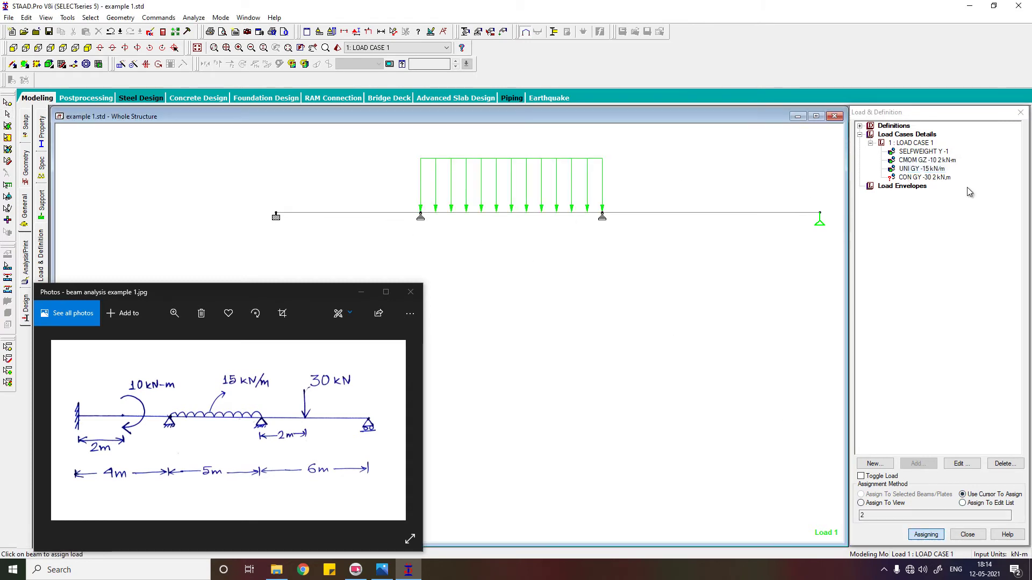
{"action": "left_click", "coordinate": [759, 213]}
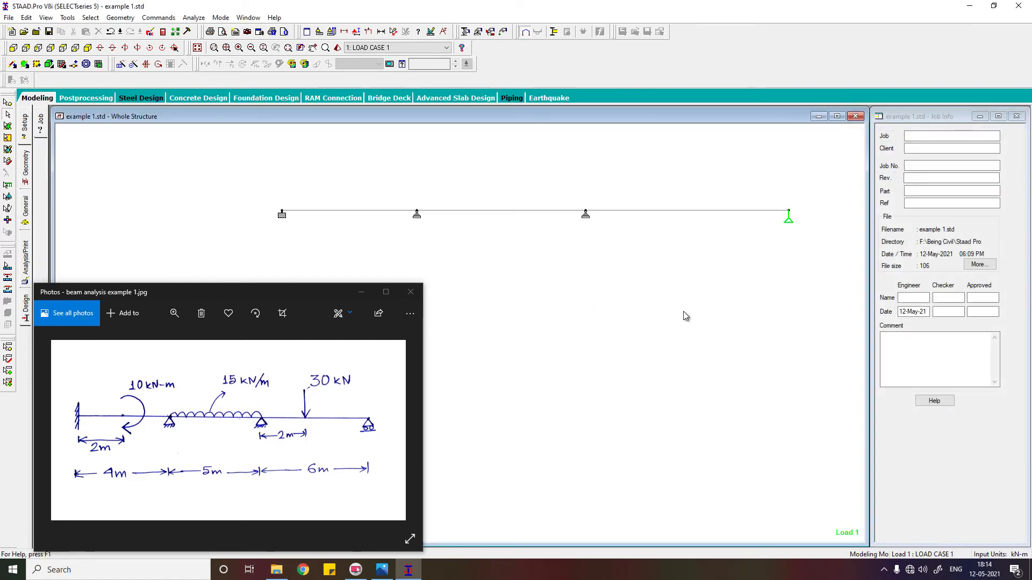
Step: Display the applied loads and increase the Point Moment diagram scale so the moment symbol is readable
{"action": "left_click", "coordinate": [369, 32]}
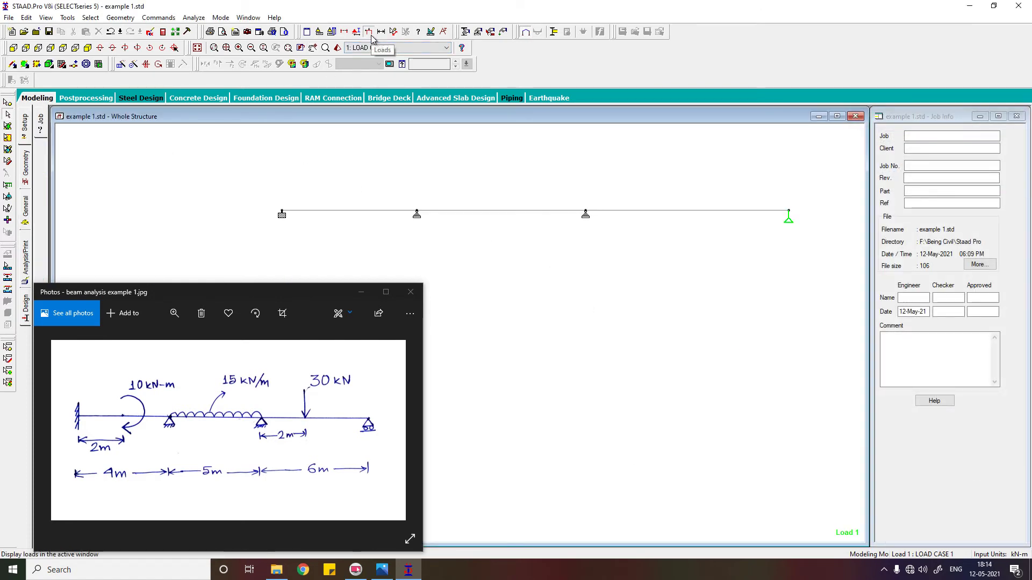
{"action": "left_click", "coordinate": [697, 379]}
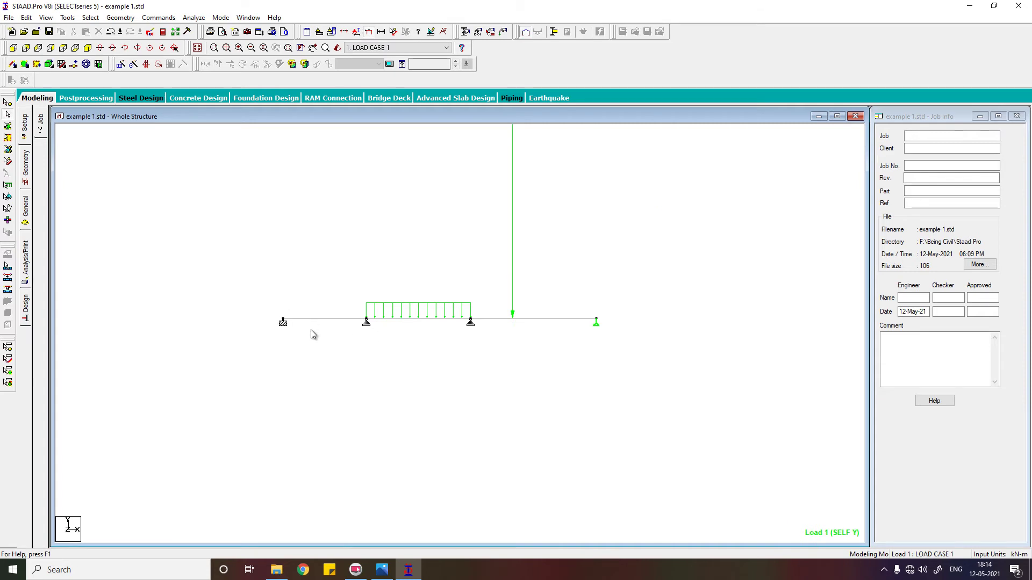
{"action": "left_click", "coordinate": [357, 32]}
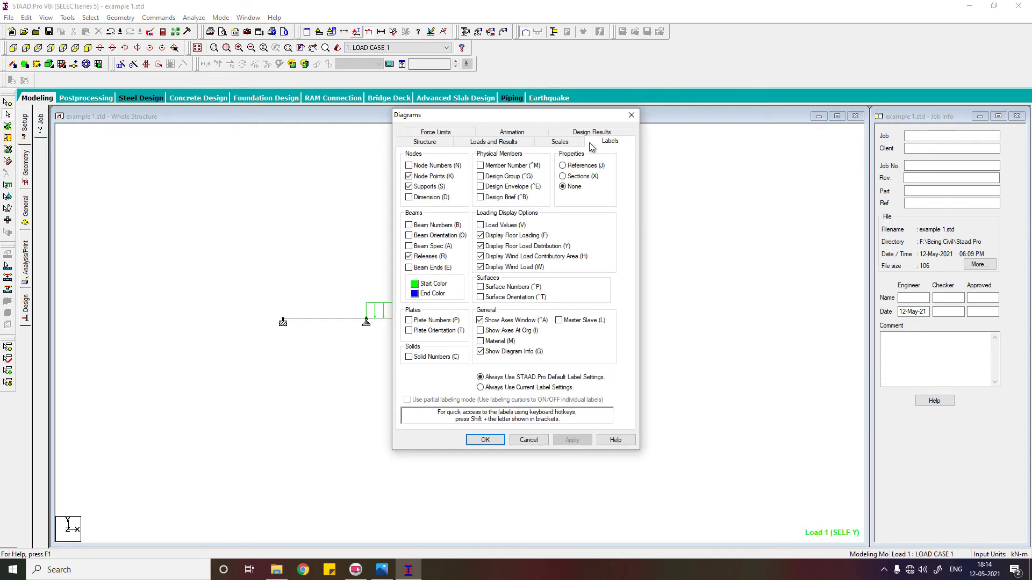
{"action": "left_click", "coordinate": [840, 146]}
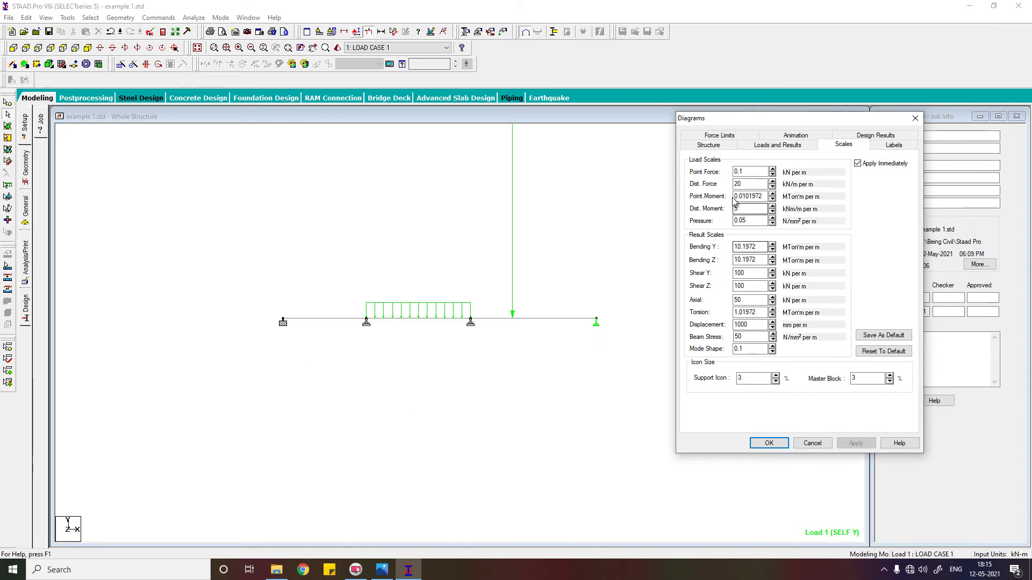
{"action": "left_click", "coordinate": [773, 197]}
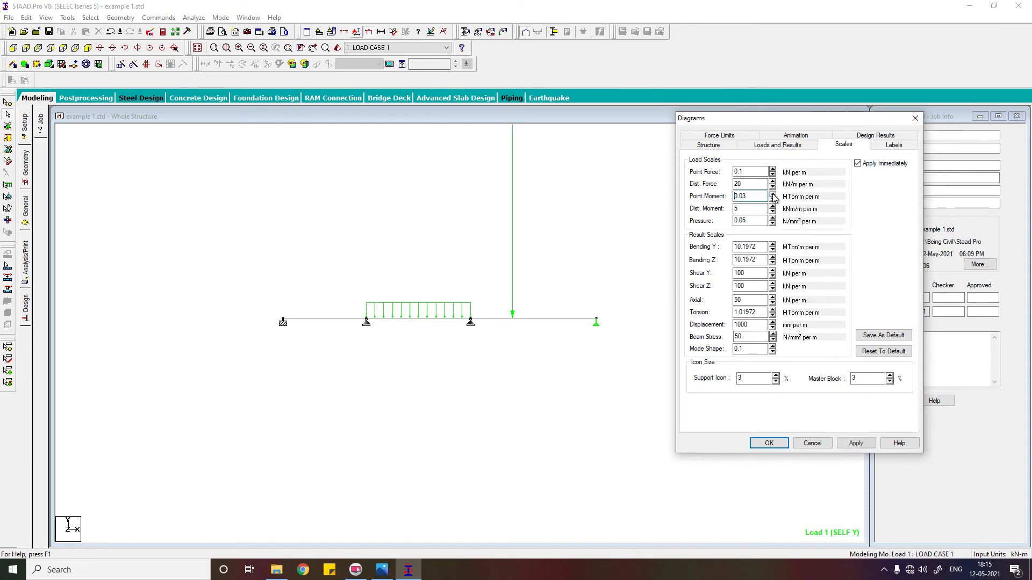
{"action": "left_click", "coordinate": [773, 196]}
{"action": "left_click", "coordinate": [769, 443]}
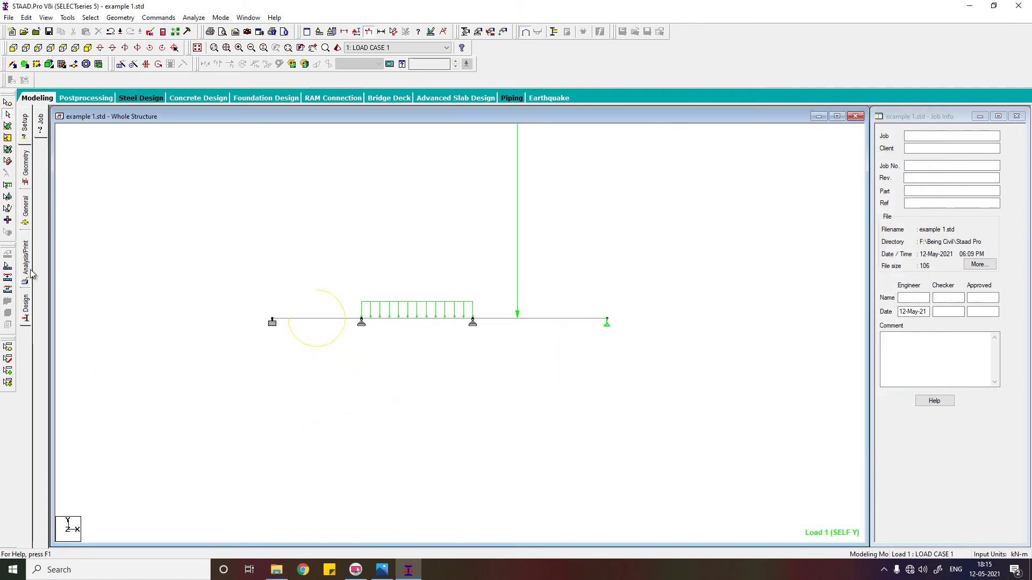
Step: Add a Perform Analysis command on the Analysis/Print page
{"action": "left_click", "coordinate": [31, 271]}
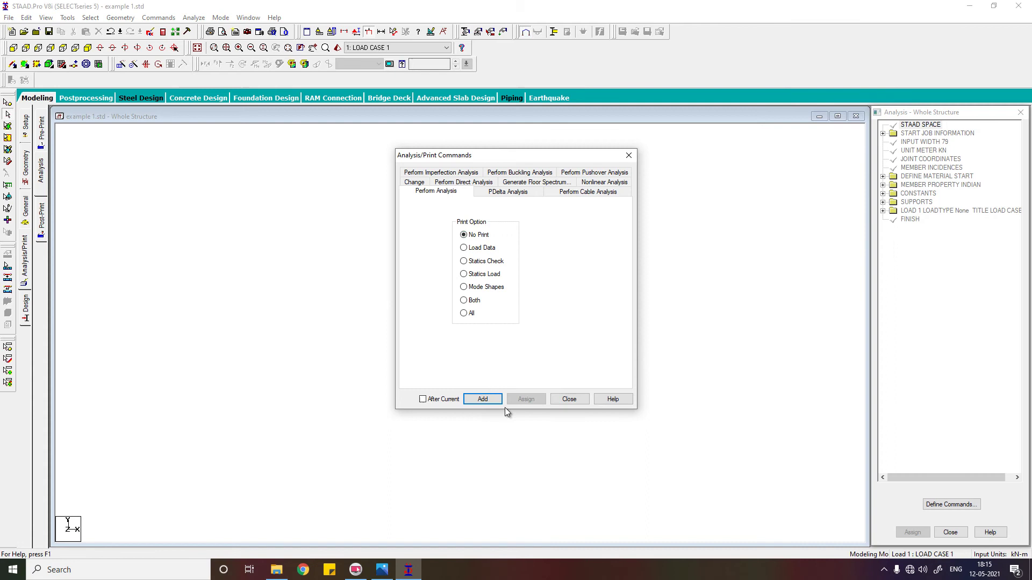
{"action": "left_click", "coordinate": [494, 402]}
{"action": "left_click", "coordinate": [569, 399]}
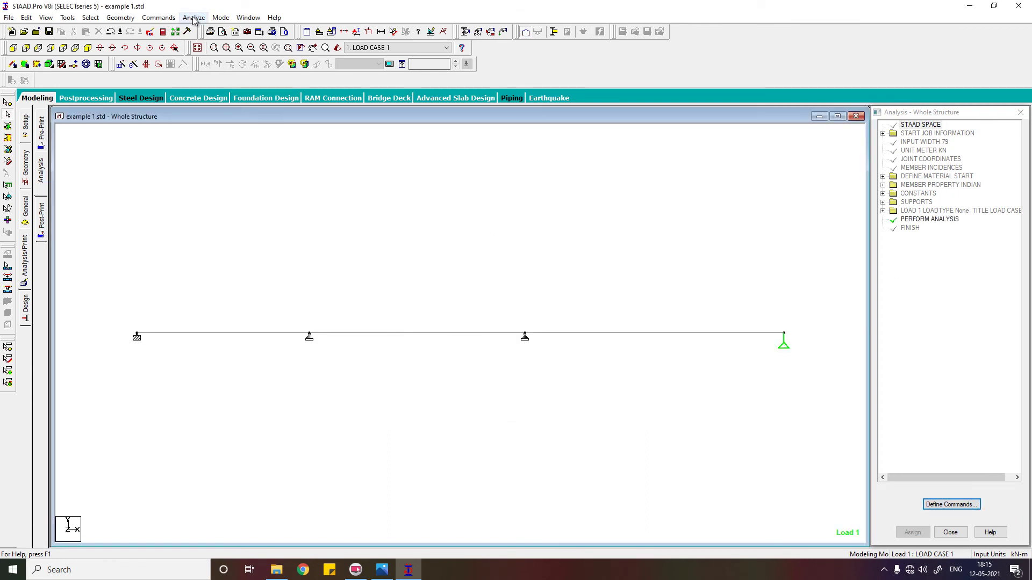
Step: Save and run the analysis, then go to Post Processing mode
{"action": "left_click", "coordinate": [194, 18]}
{"action": "left_click", "coordinate": [212, 29]}
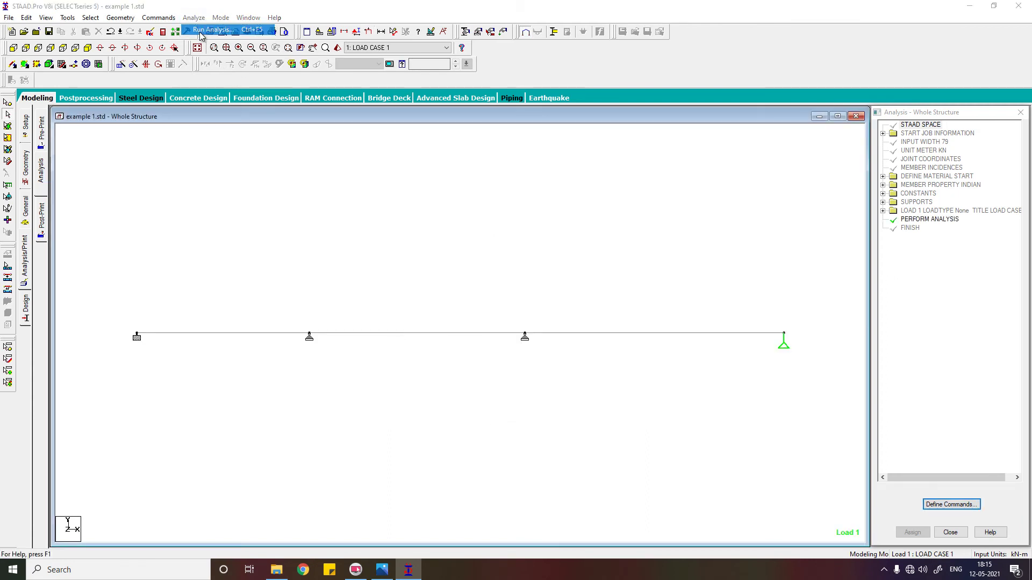
{"action": "key", "text": "Return"}
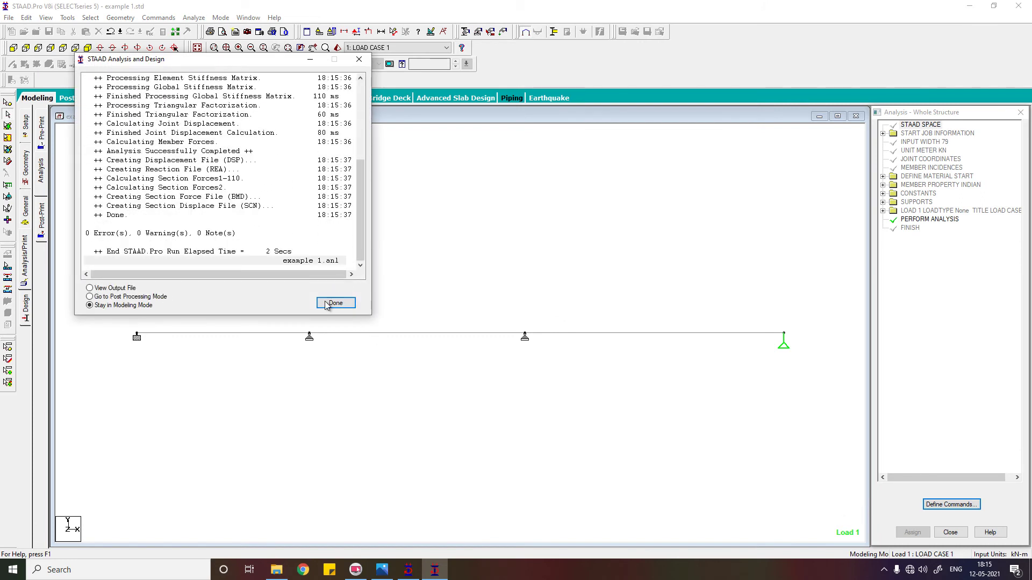
{"action": "left_click", "coordinate": [107, 297]}
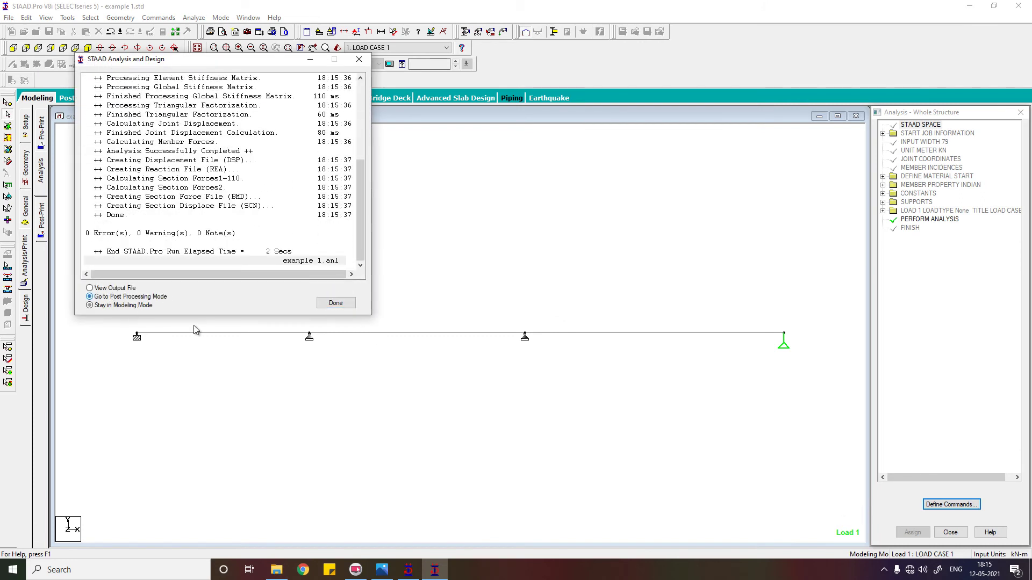
{"action": "left_click", "coordinate": [336, 303]}
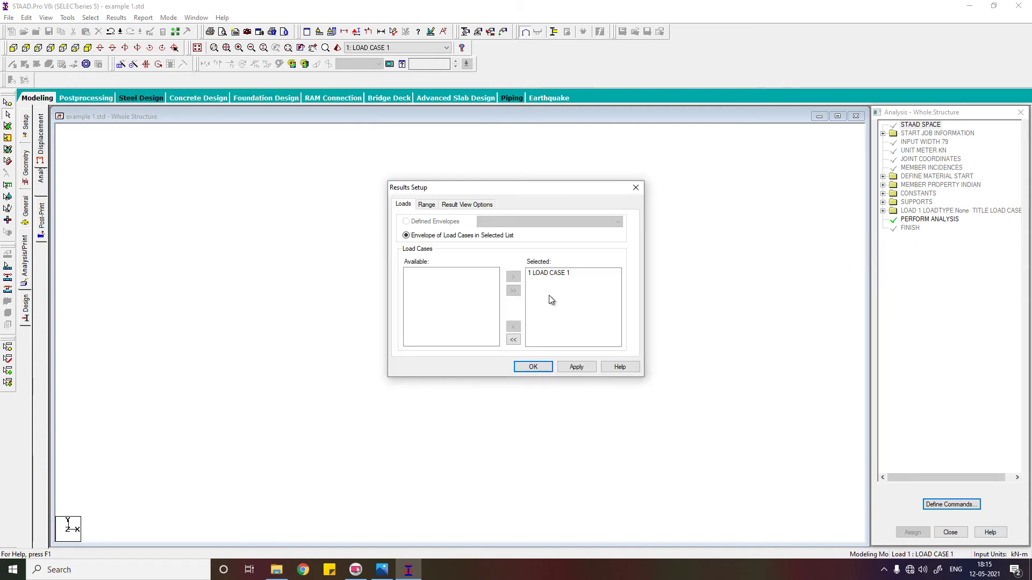
Step: Accept load case 1 and display the Shear Y and Bending Z diagrams together
{"action": "left_click", "coordinate": [533, 367]}
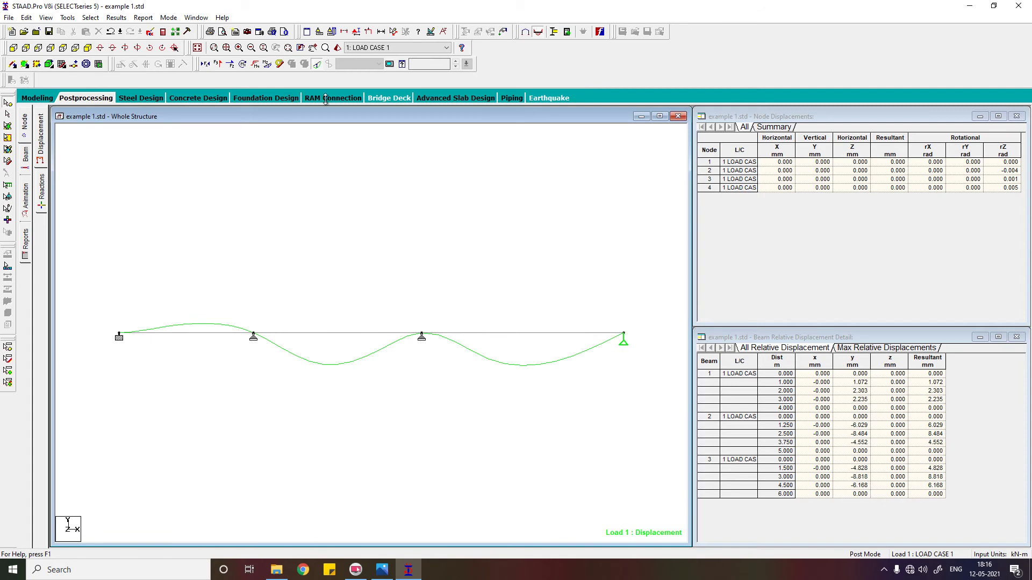
{"action": "left_click", "coordinate": [267, 64]}
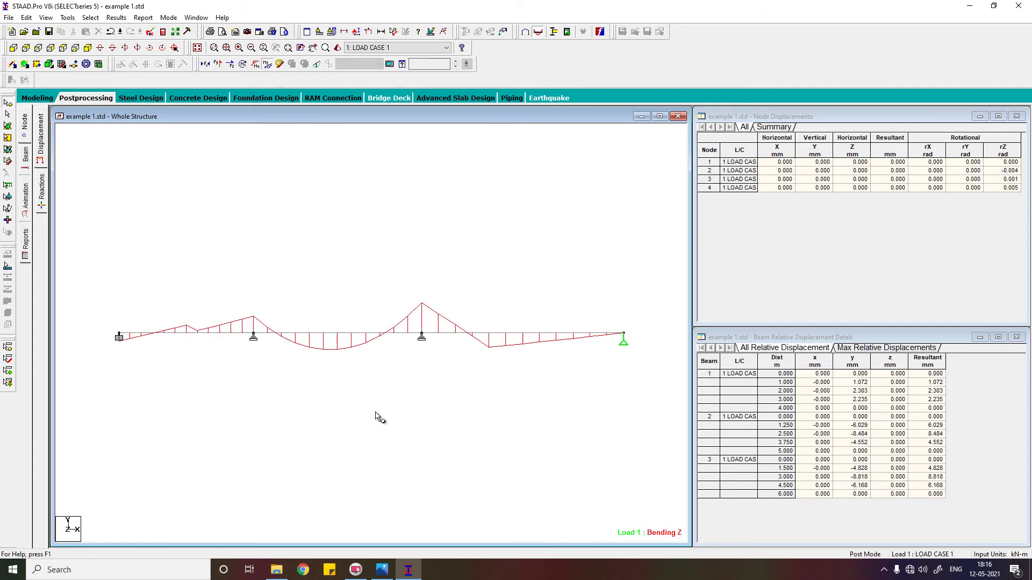
{"action": "left_click", "coordinate": [268, 65]}
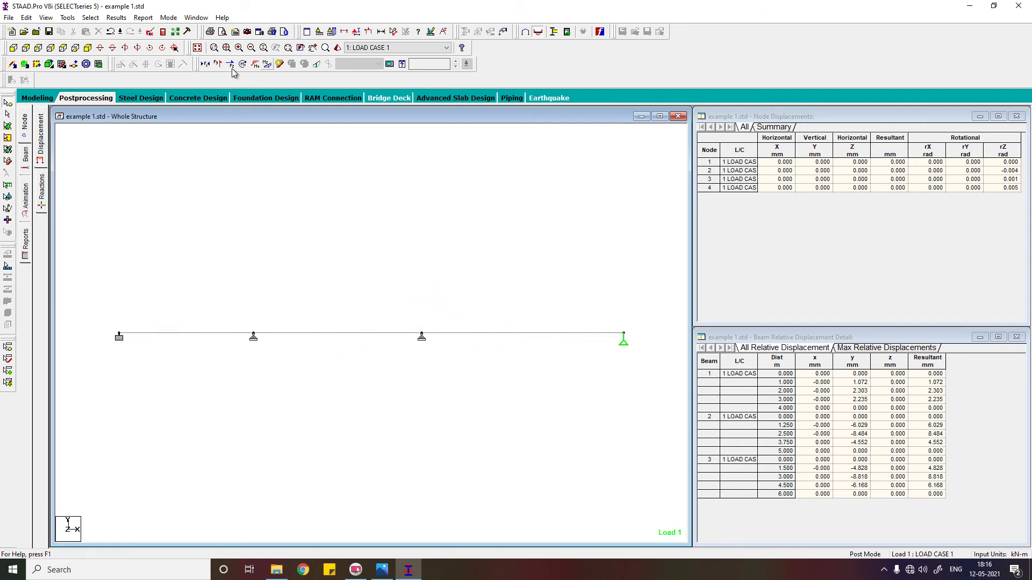
{"action": "left_click", "coordinate": [218, 65]}
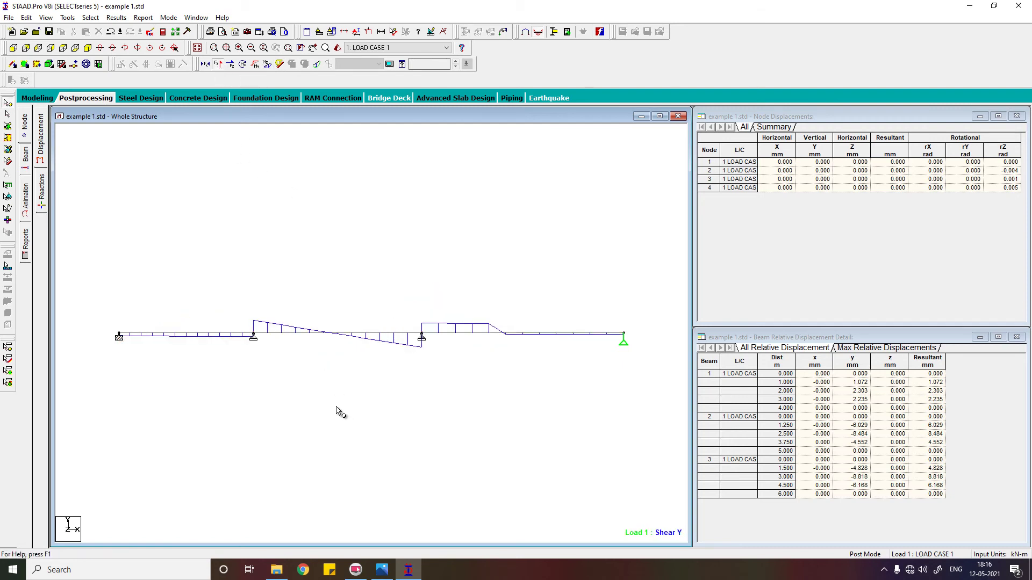
{"action": "left_click", "coordinate": [268, 65]}
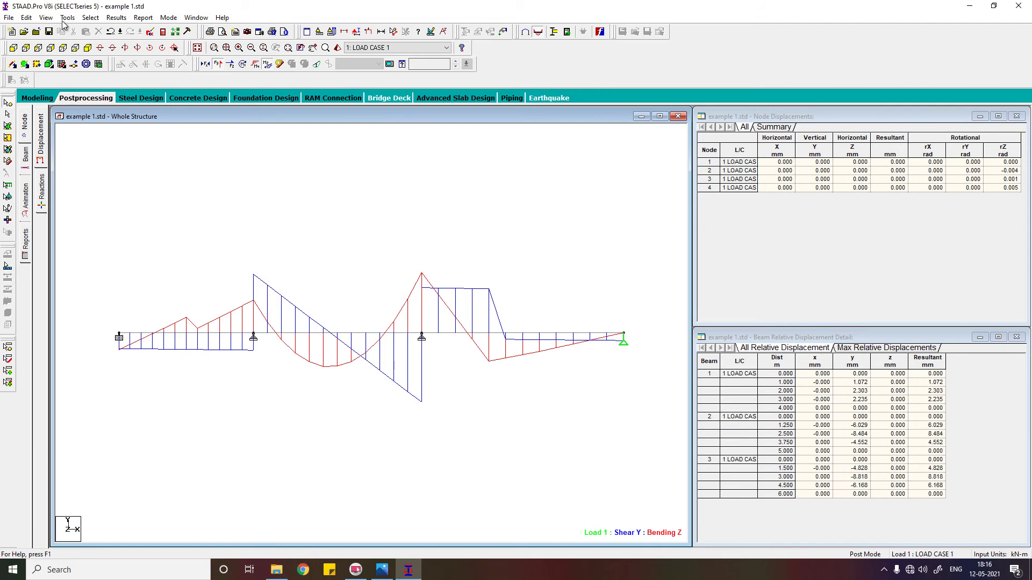
Step: Annotate the bending and shear diagrams with end and maximum values, then show only Shear Y
{"action": "left_click", "coordinate": [116, 18]}
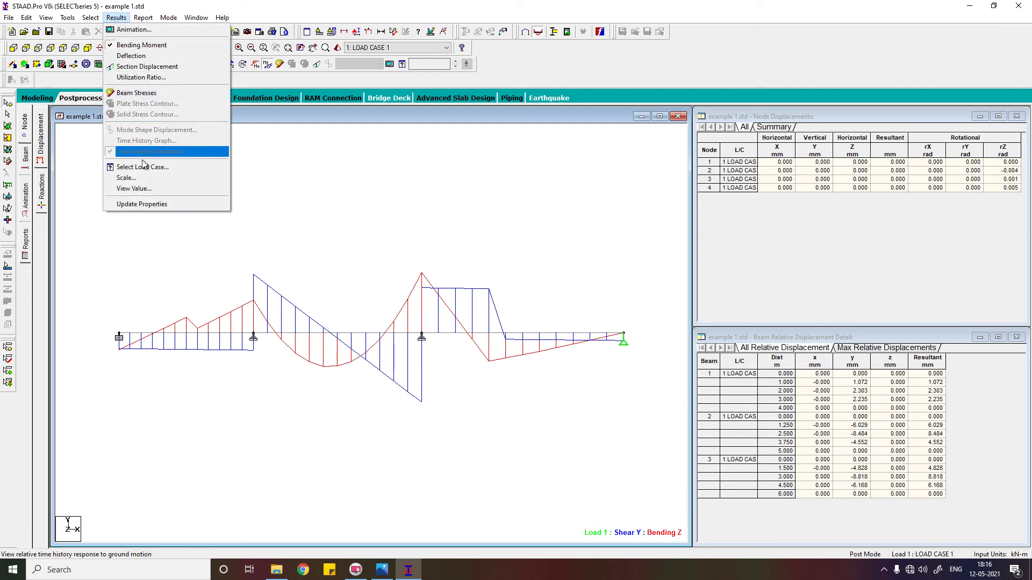
{"action": "left_click", "coordinate": [166, 189]}
{"action": "left_click", "coordinate": [476, 201]}
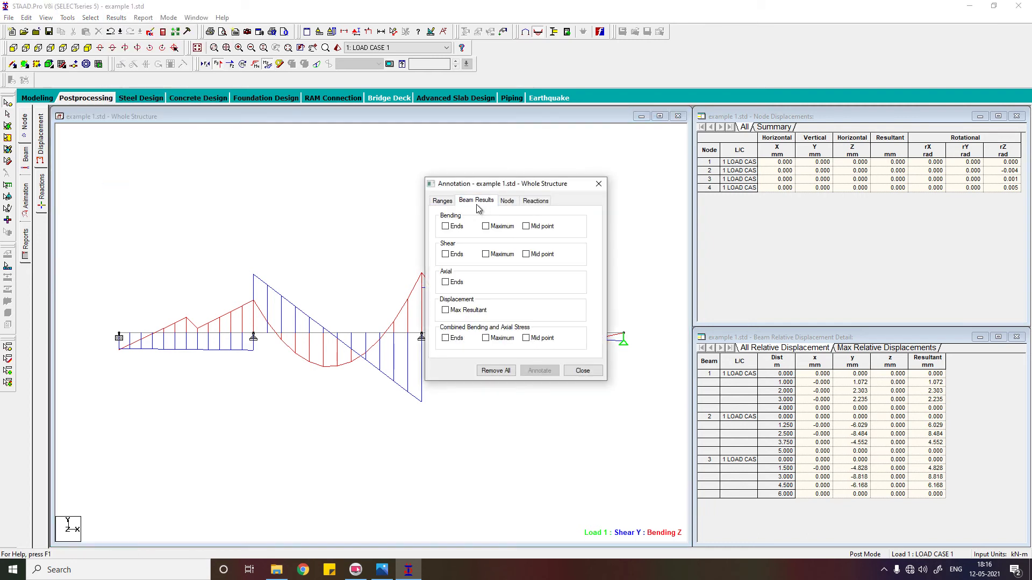
{"action": "left_click", "coordinate": [458, 227]}
{"action": "left_click", "coordinate": [493, 230]}
{"action": "left_click", "coordinate": [489, 255]}
{"action": "left_click", "coordinate": [538, 370]}
{"action": "left_click", "coordinate": [575, 376]}
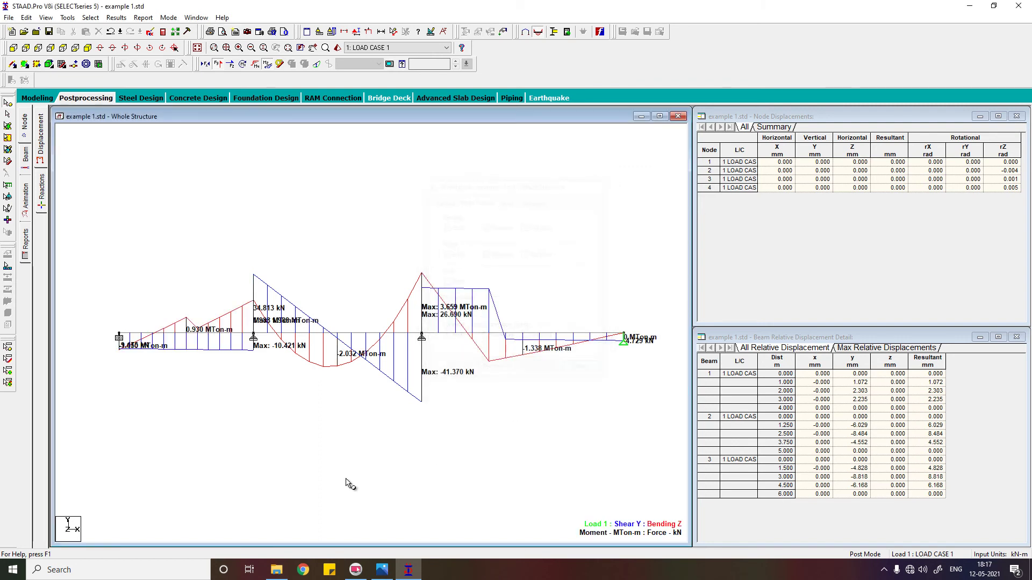
{"action": "left_click", "coordinate": [232, 67]}
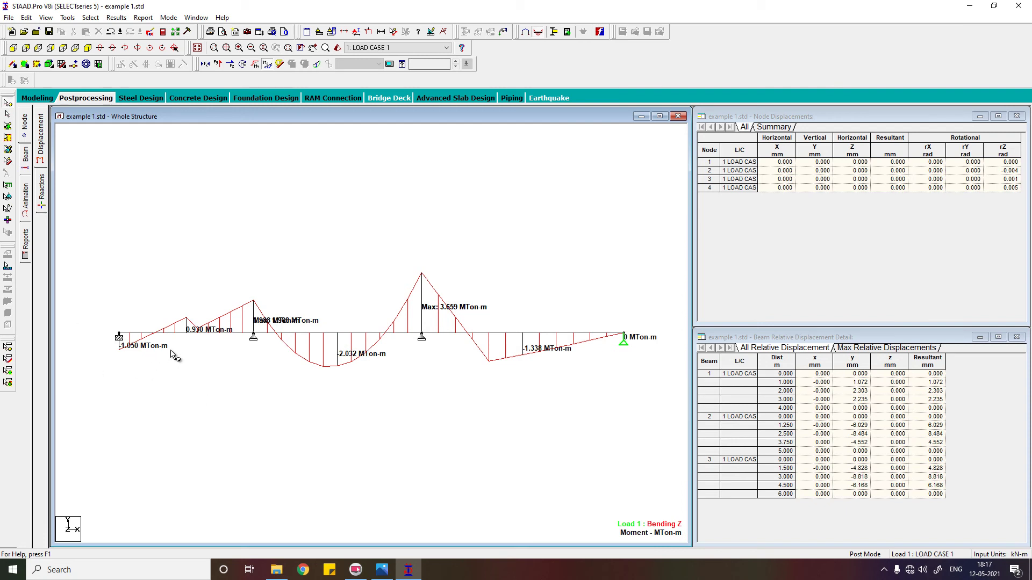
{"action": "left_click", "coordinate": [267, 65]}
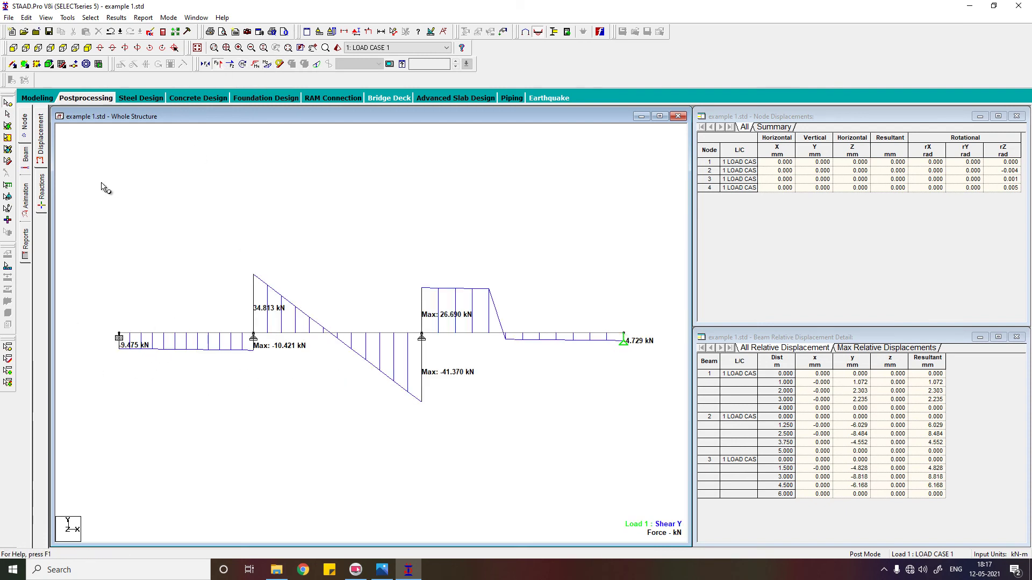
Step: Review the support reactions on the Reactions page, then open the Beam results page
{"action": "left_click", "coordinate": [37, 98]}
{"action": "left_click", "coordinate": [83, 98]}
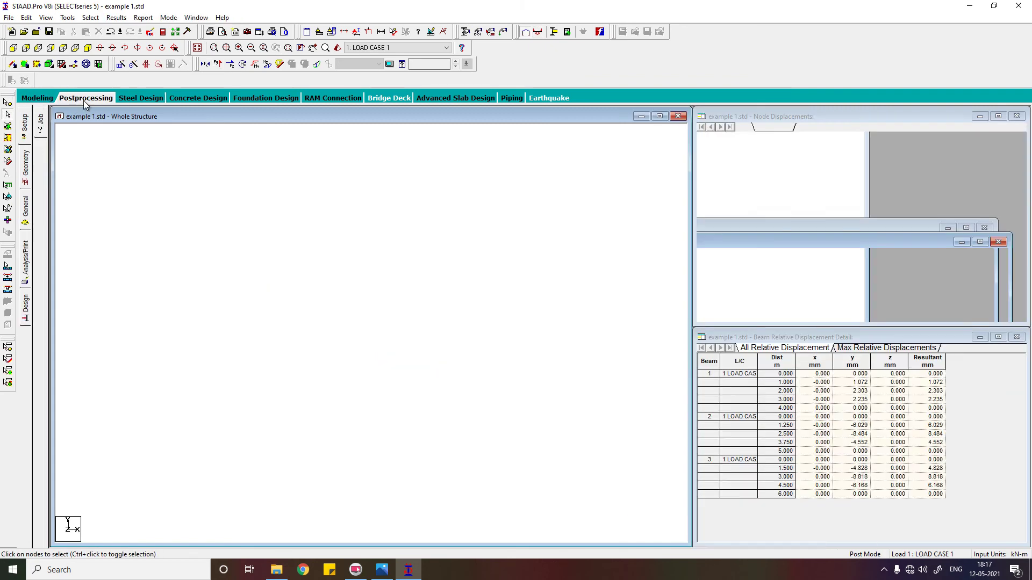
{"action": "left_click", "coordinate": [45, 208]}
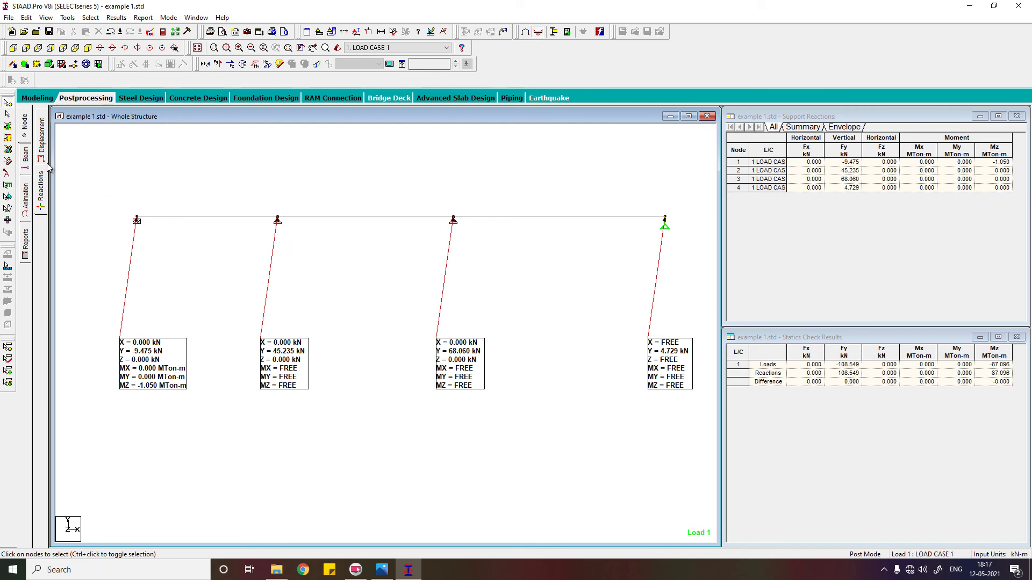
{"action": "left_click", "coordinate": [25, 159]}
{"action": "left_click", "coordinate": [42, 213]}
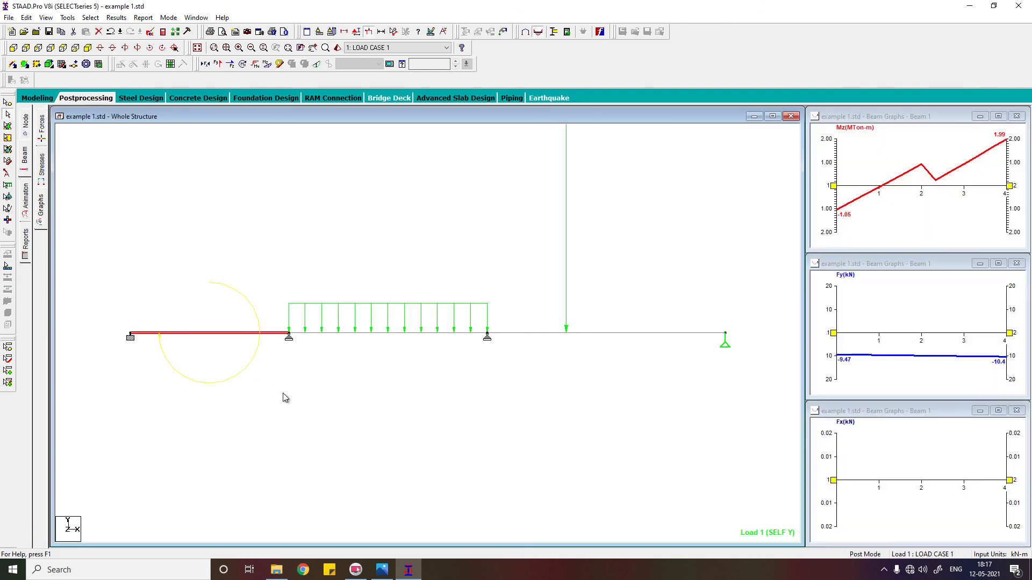
{"action": "left_click", "coordinate": [424, 334]}
{"action": "left_click", "coordinate": [614, 334]}
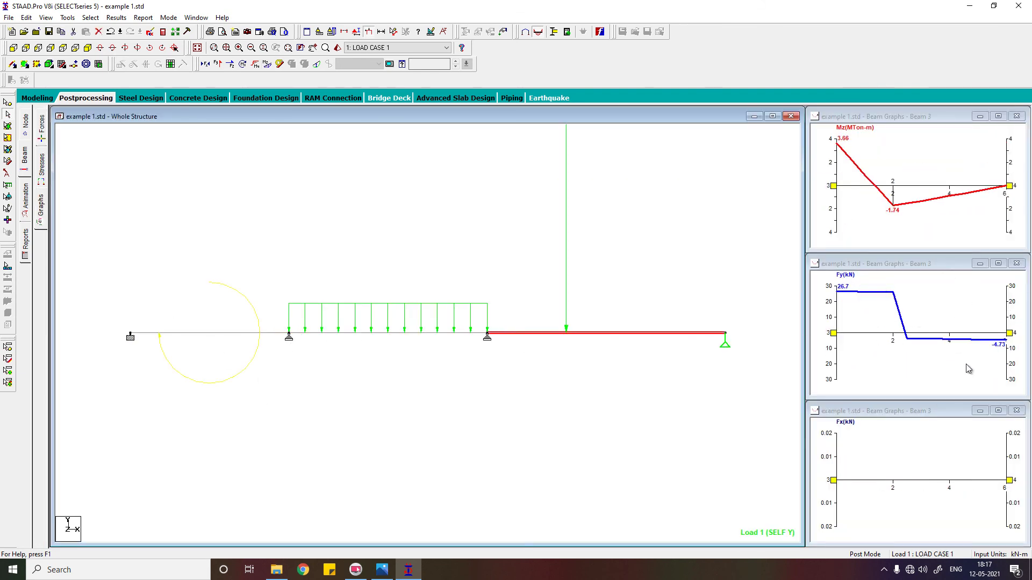
{"action": "left_click", "coordinate": [252, 339]}
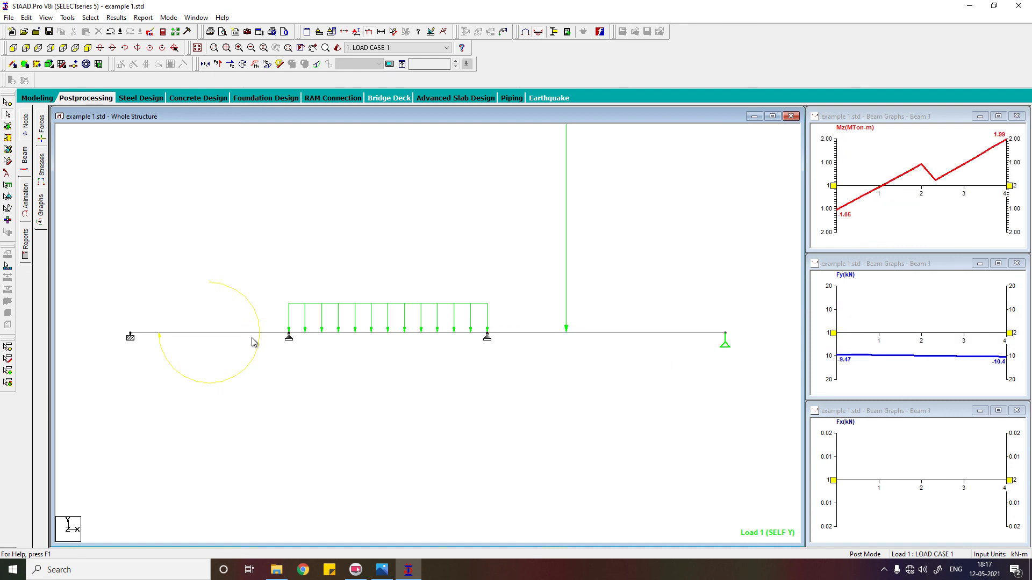
Step: Read Beam 2's shear and bending values along its length for load case 1, then close the details
{"action": "double_click", "coordinate": [362, 334]}
{"action": "left_click", "coordinate": [495, 177]}
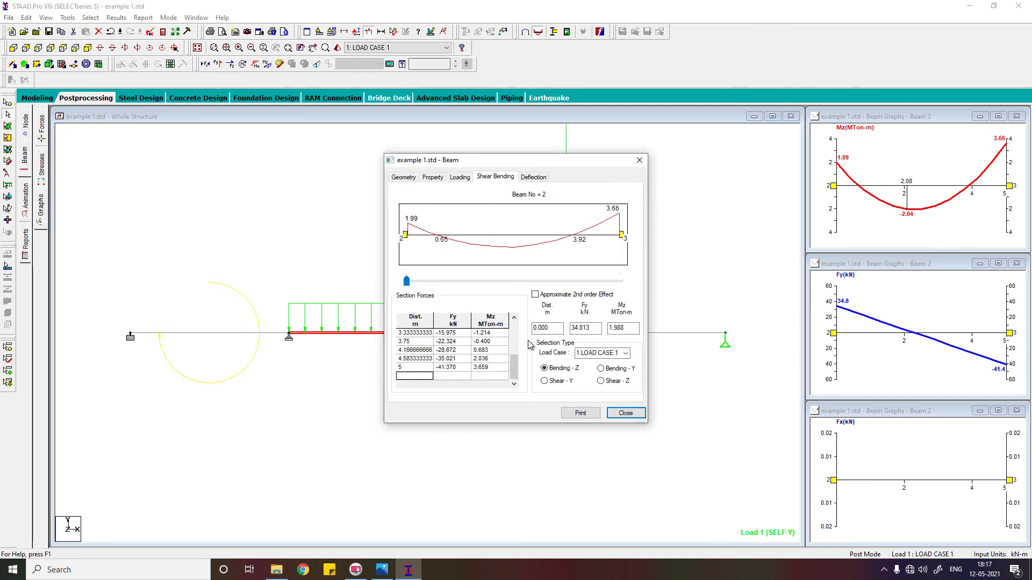
{"action": "left_click_drag", "start_coordinate": [406, 280], "coordinate": [474, 283]}
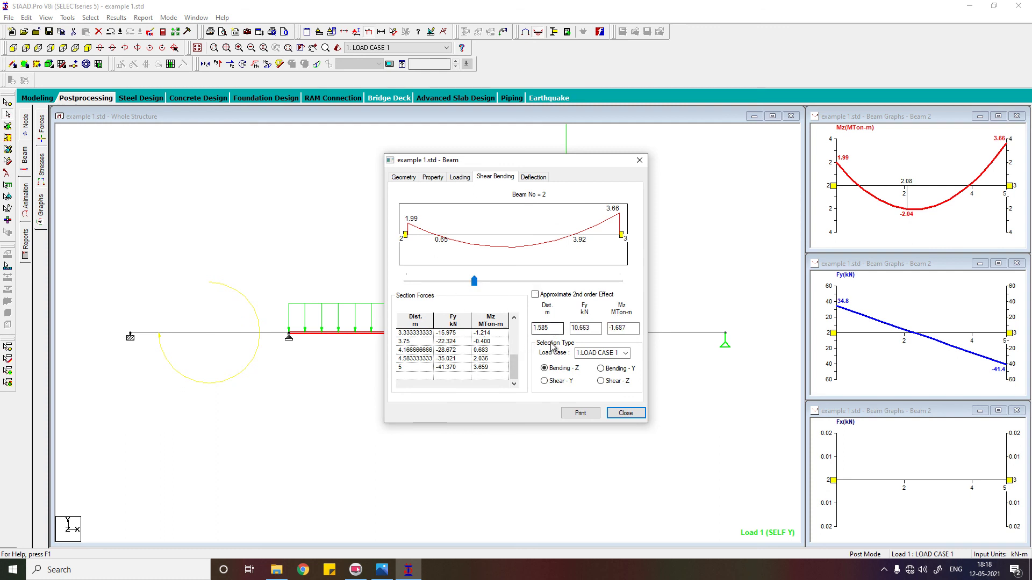
{"action": "double_click", "coordinate": [555, 330]}
{"action": "left_click", "coordinate": [625, 353]}
{"action": "left_click", "coordinate": [626, 355]}
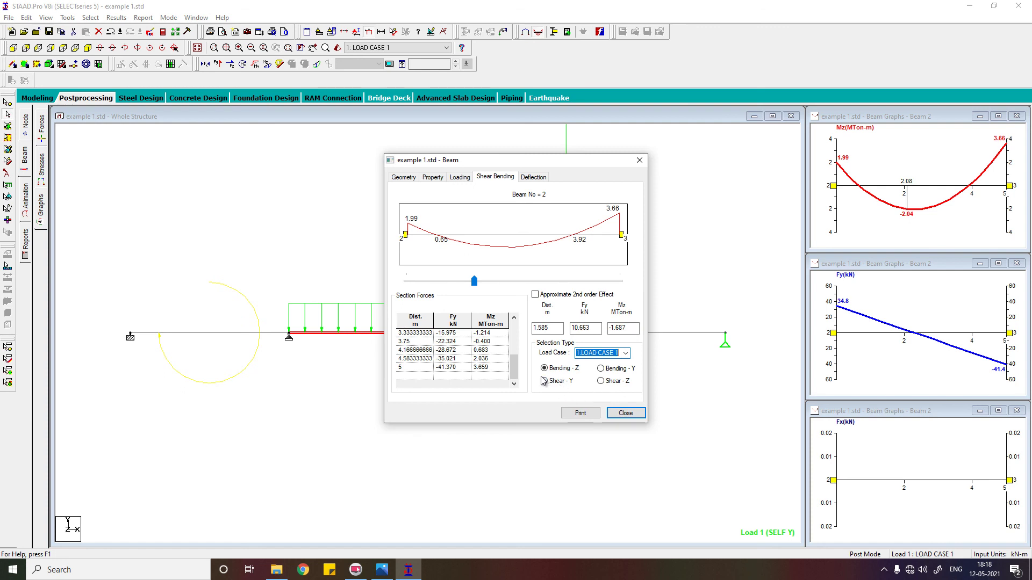
{"action": "left_click", "coordinate": [624, 414]}
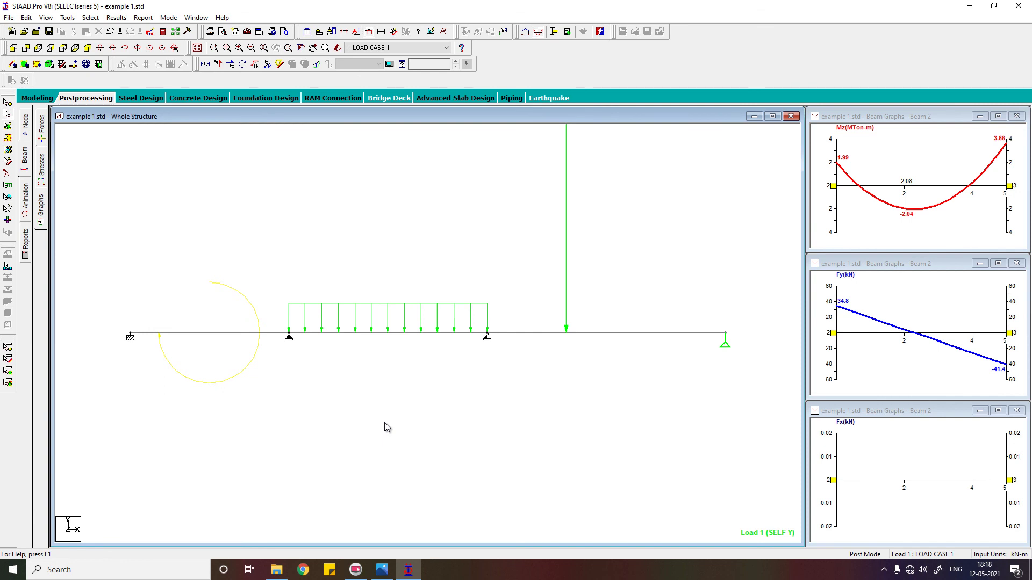